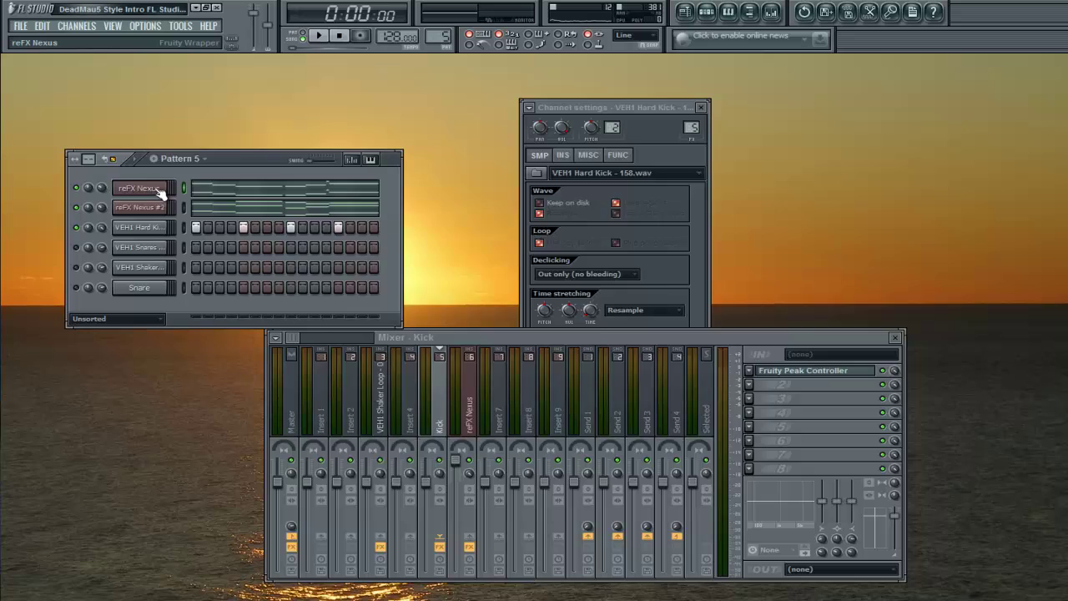
# Compare both Nexus synths' presets, ending on Nexus #2's VO Amigavoice Soft with Pattern 5 in front.
pyautogui.click(159, 191)
pyautogui.click(161, 208)
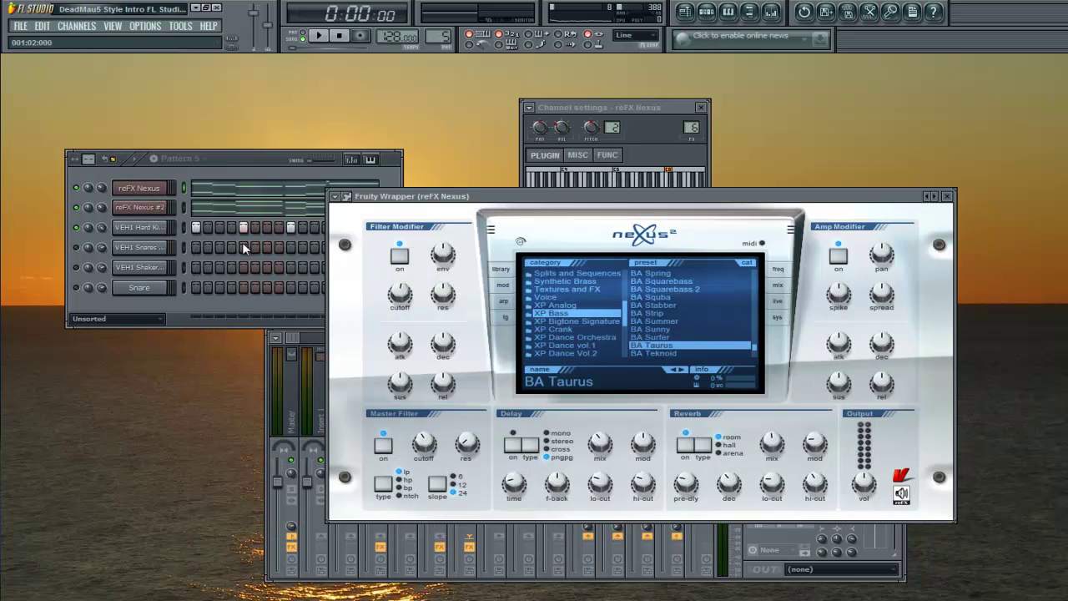
pyautogui.click(161, 208)
pyautogui.click(157, 192)
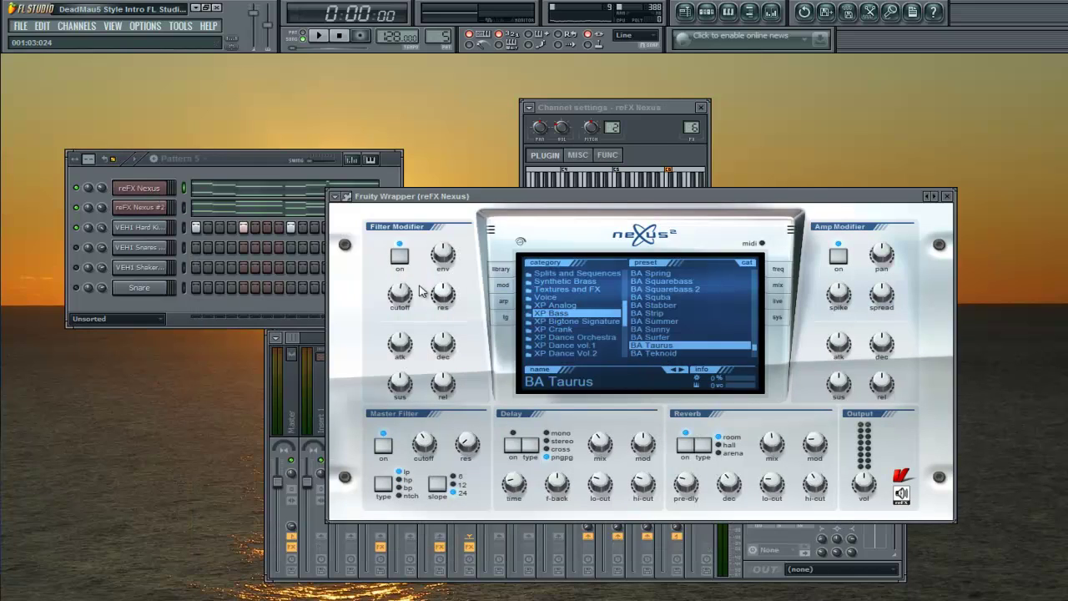
pyautogui.click(147, 209)
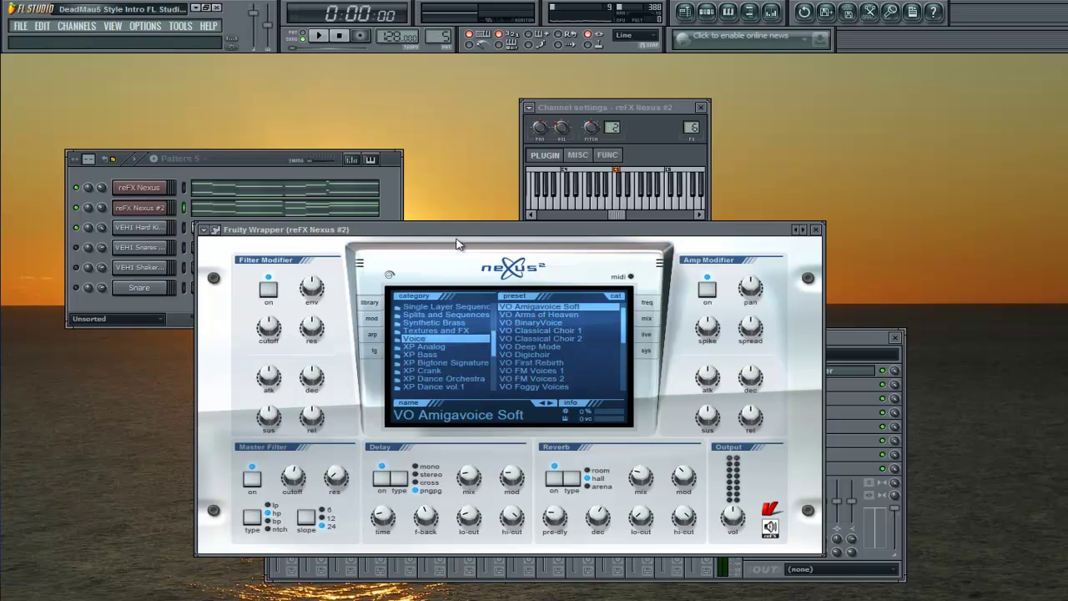
pyautogui.click(392, 167)
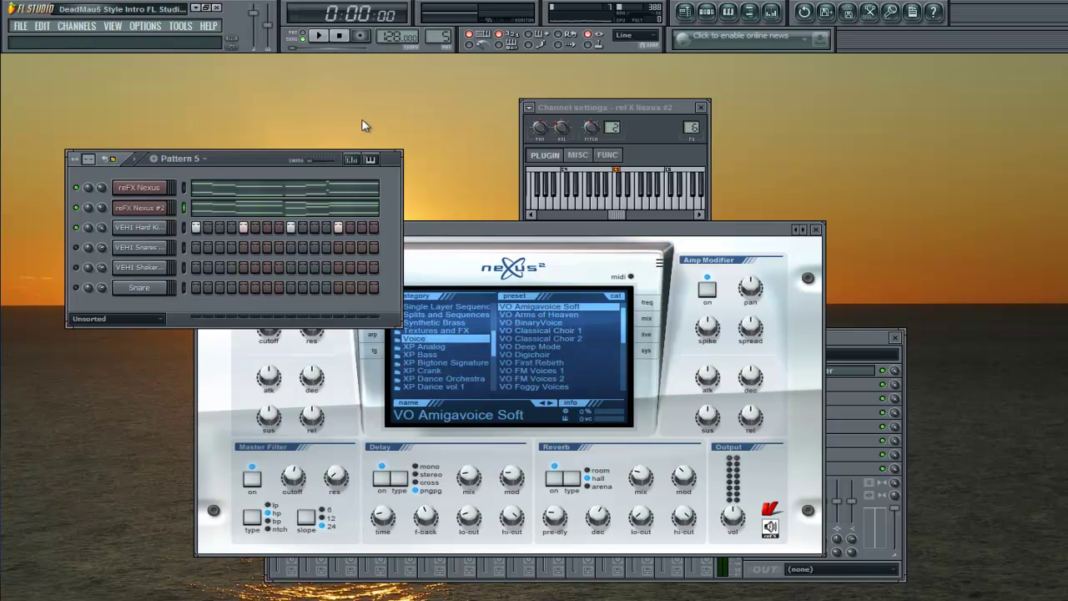
# Play the song and show the Playlist with Pattern 5, both mstCut envelopes and Pattern 7.
pyautogui.press('space')
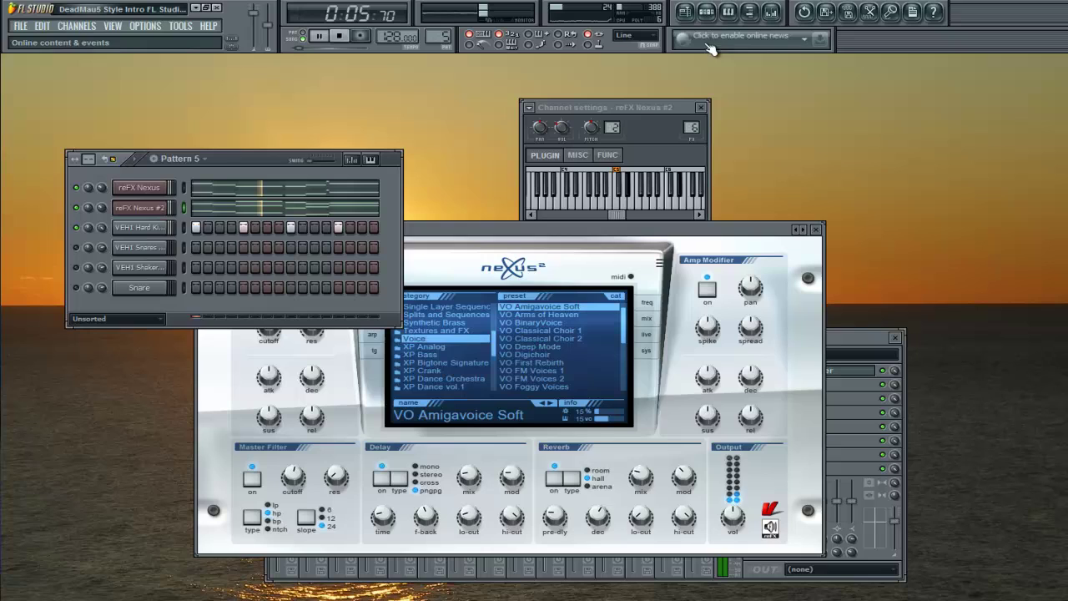
pyautogui.click(685, 13)
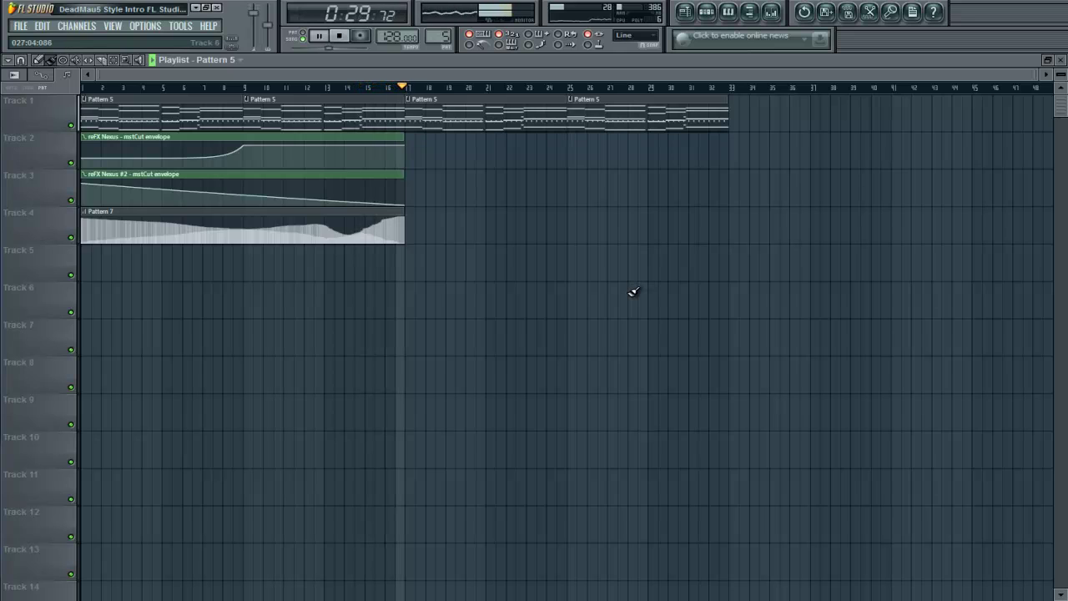
# Stop playback, close the Playlist and reposition the Nexus #2 and Pattern 5 windows.
pyautogui.press('space')
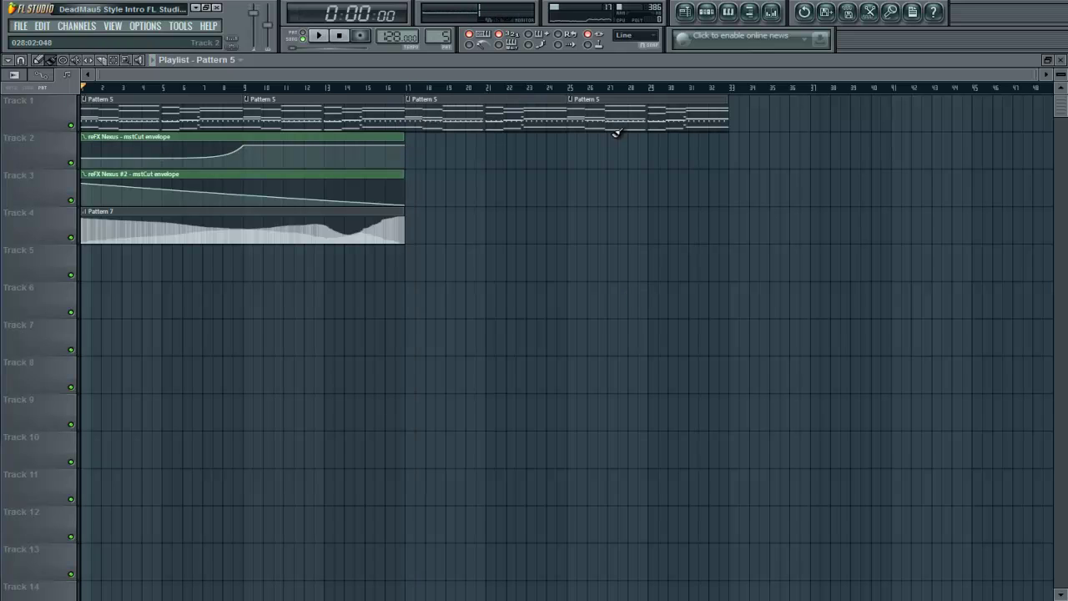
pyautogui.click(1059, 60)
pyautogui.moveTo(428, 222); pyautogui.dragTo(455, 240)
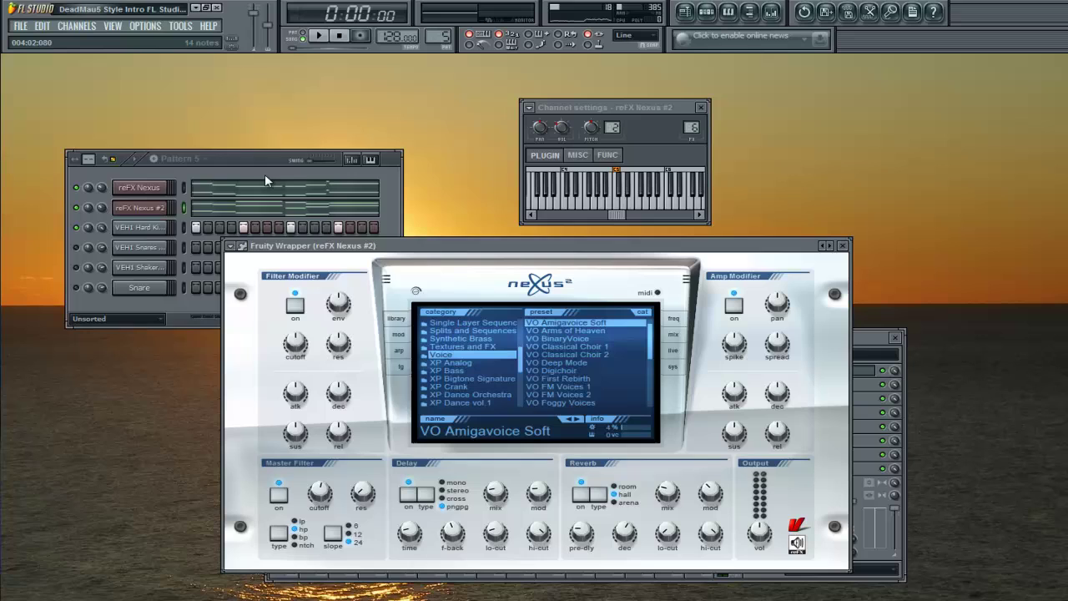
pyautogui.moveTo(252, 160); pyautogui.dragTo(189, 71)
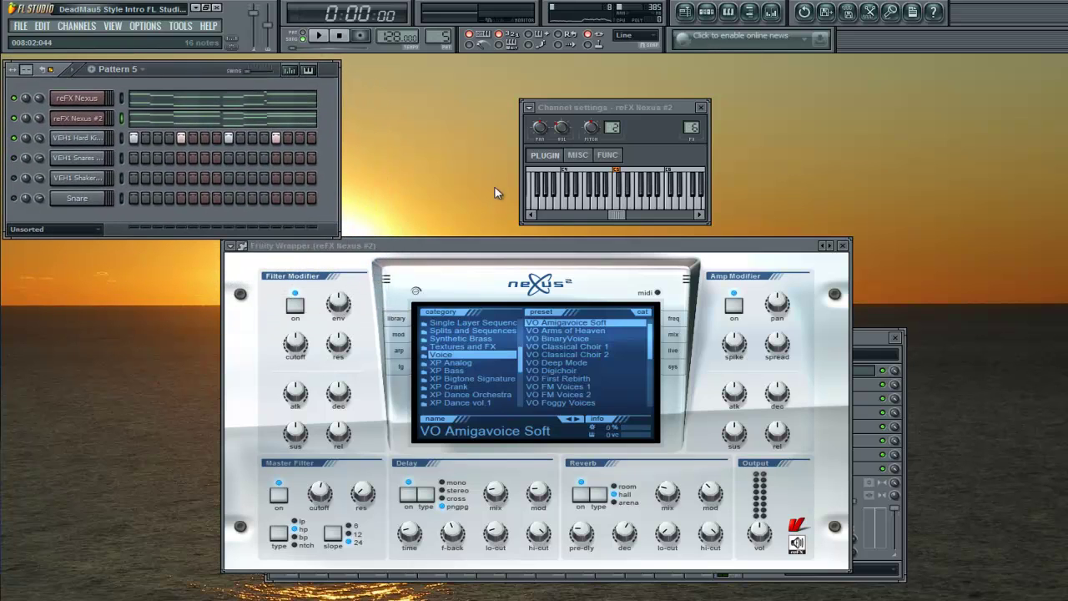
# Close Nexus #2 and open the reFX Nexus piano roll showing the D#, C# and B octave pairs.
pyautogui.click(843, 246)
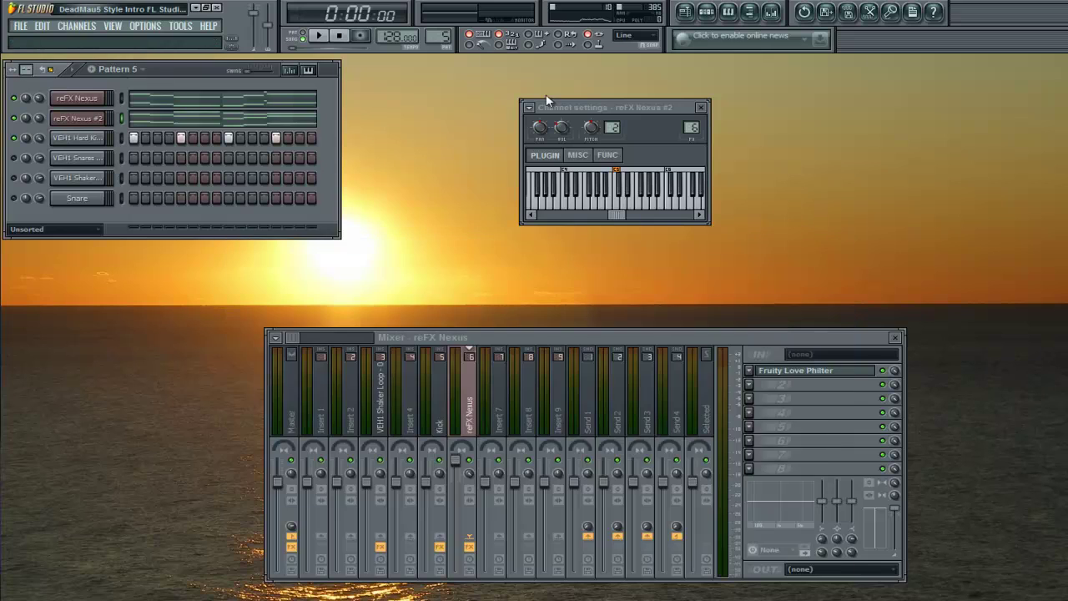
pyautogui.scroll(-3, 441, 37)
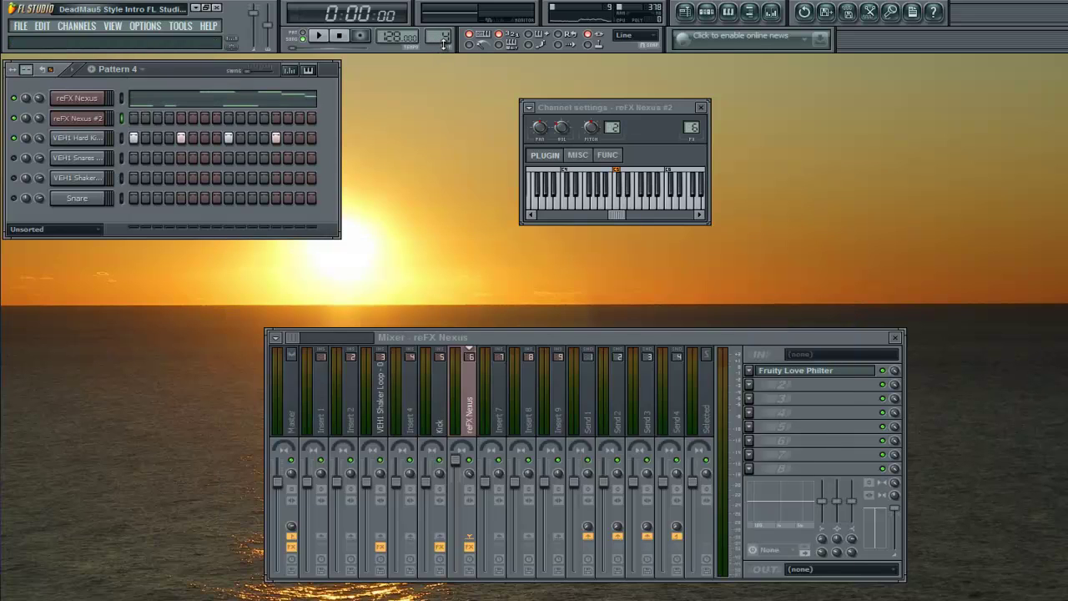
pyautogui.scroll(1, 443, 40)
pyautogui.click(91, 101)
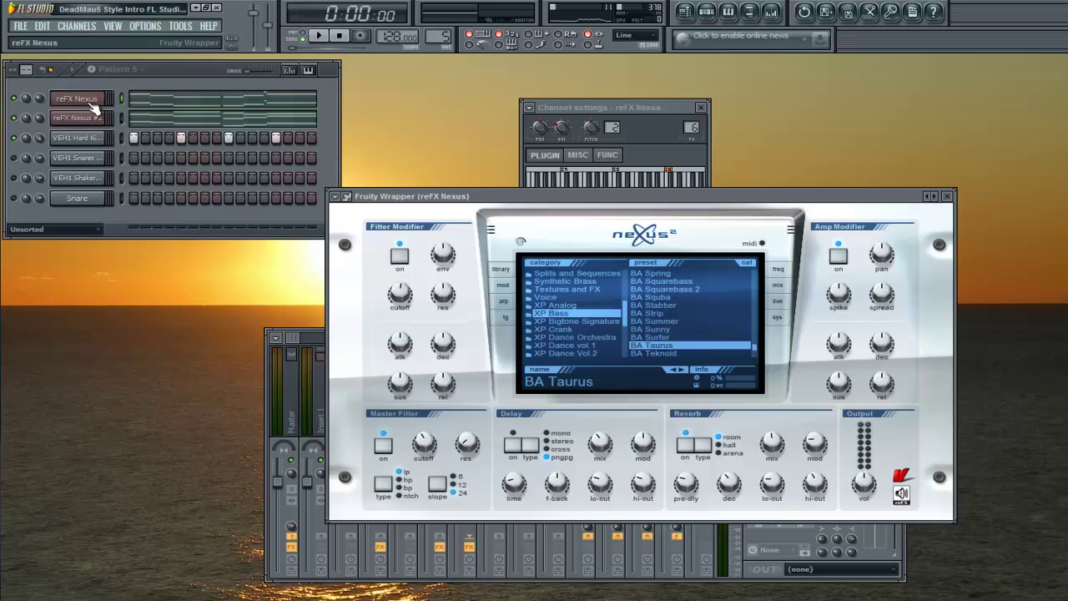
# Zoom the reFX Nexus piano roll and play its D#, C# and B chords from the start.
pyautogui.click(159, 100)
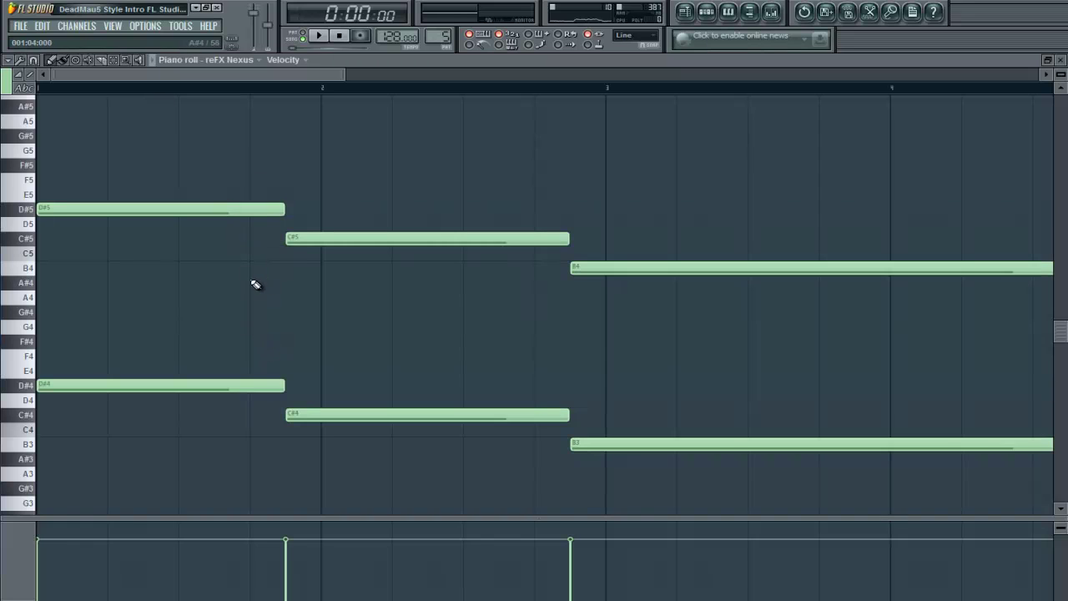
pyautogui.scroll(-3, 248, 264)
pyautogui.scroll(1, 284, 288)
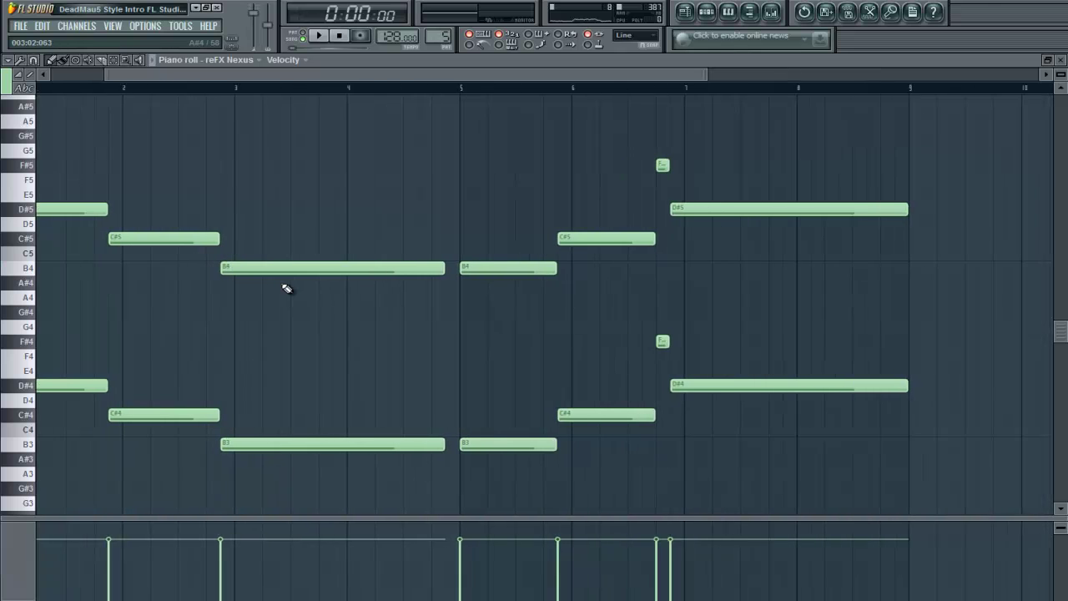
pyautogui.moveTo(303, 75); pyautogui.dragTo(143, 95)
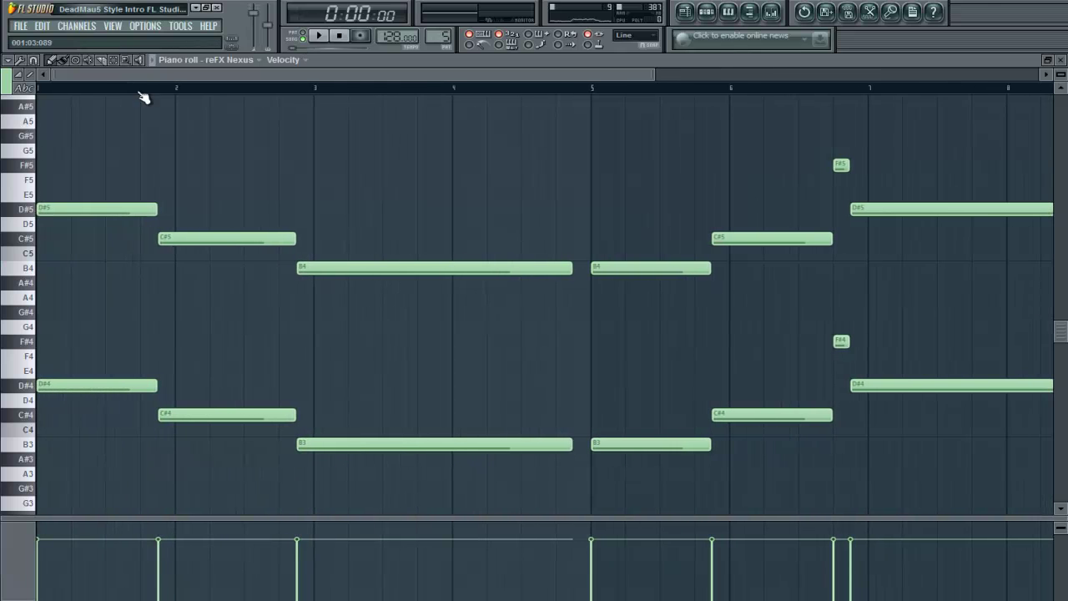
pyautogui.press('space')
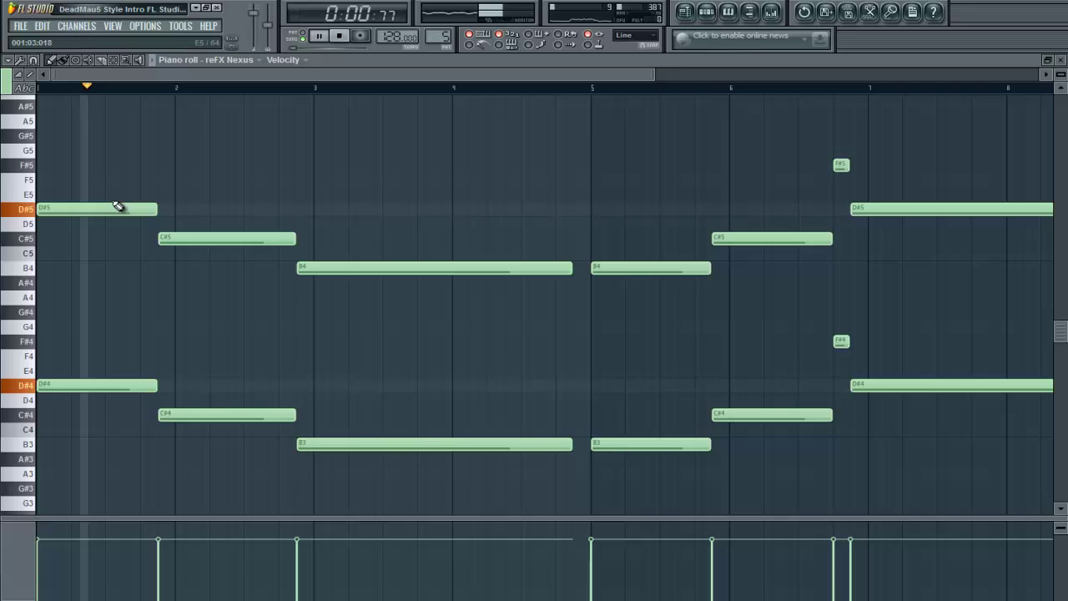
pyautogui.click(337, 37)
pyautogui.click(318, 37)
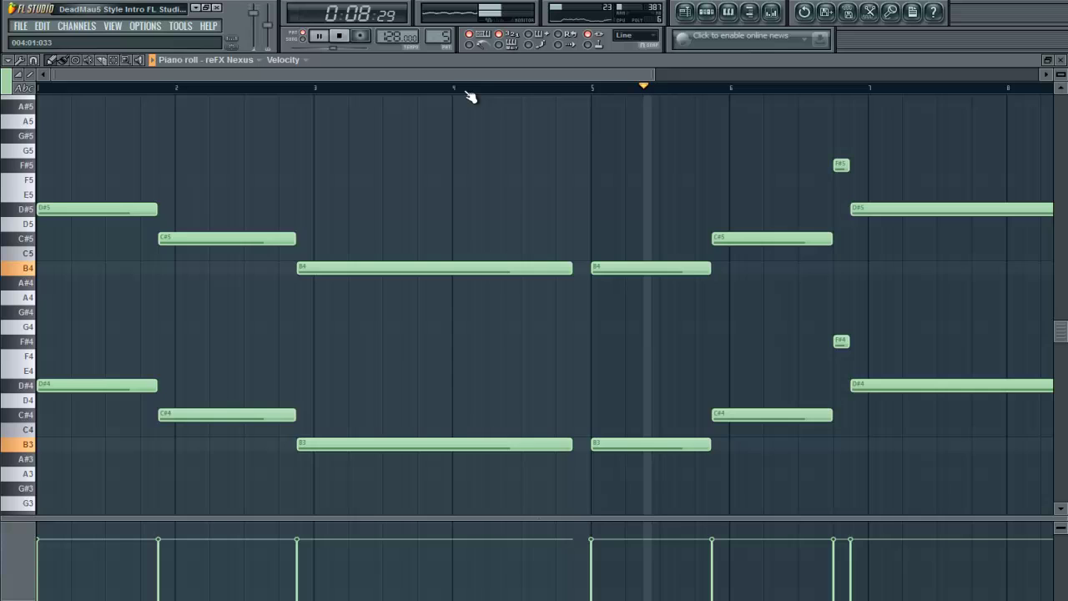
pyautogui.moveTo(489, 76); pyautogui.dragTo(640, 150)
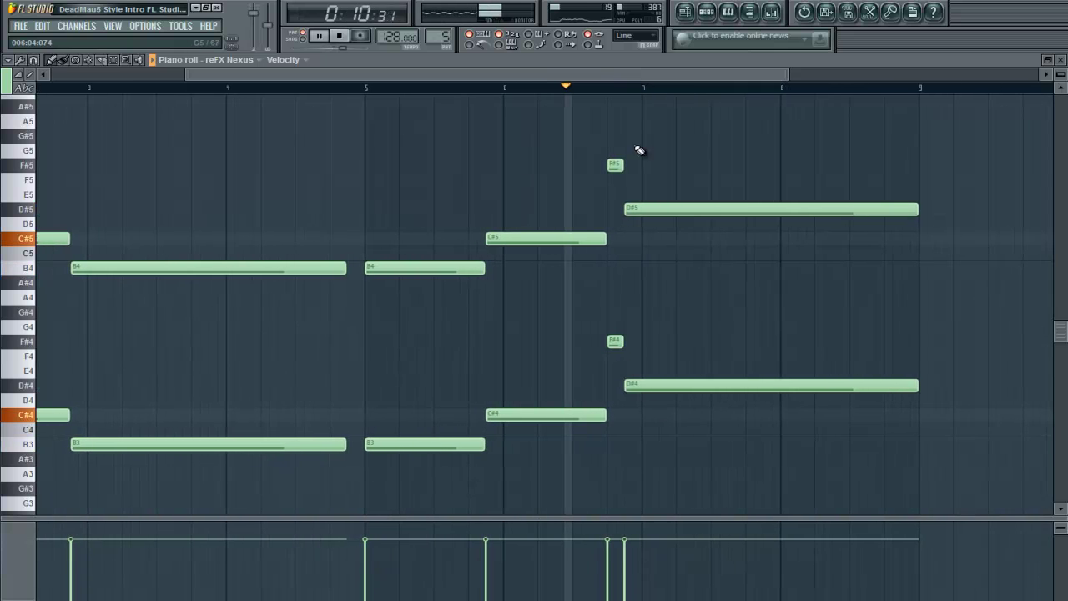
# Close the piano roll, stop playback and briefly recheck Nexus #2's VO Amigavoice Soft preset.
pyautogui.click(1061, 61)
pyautogui.press('space')
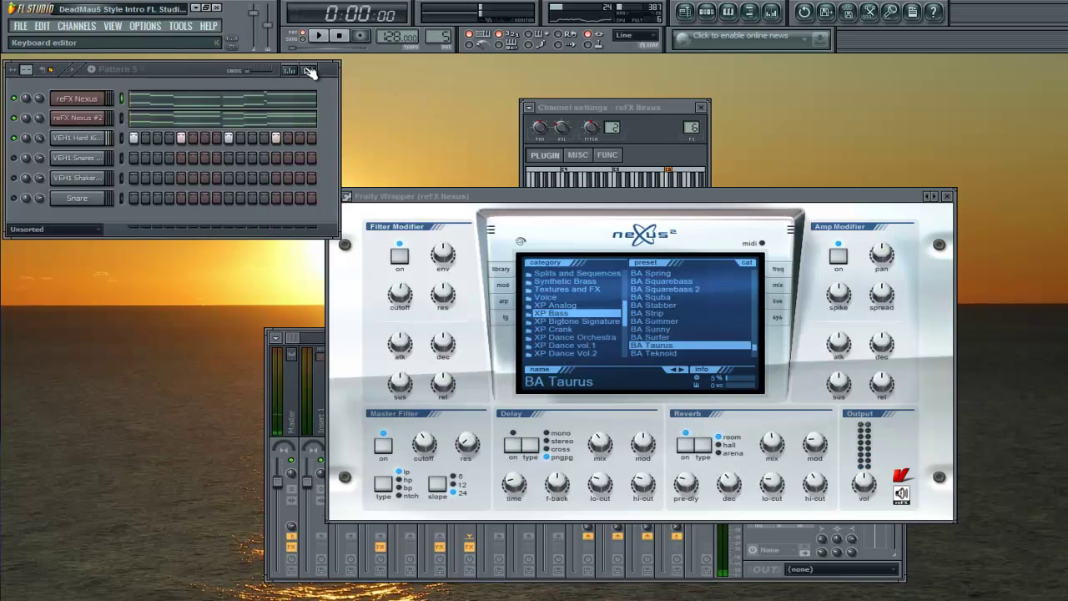
pyautogui.click(93, 121)
pyautogui.click(96, 118)
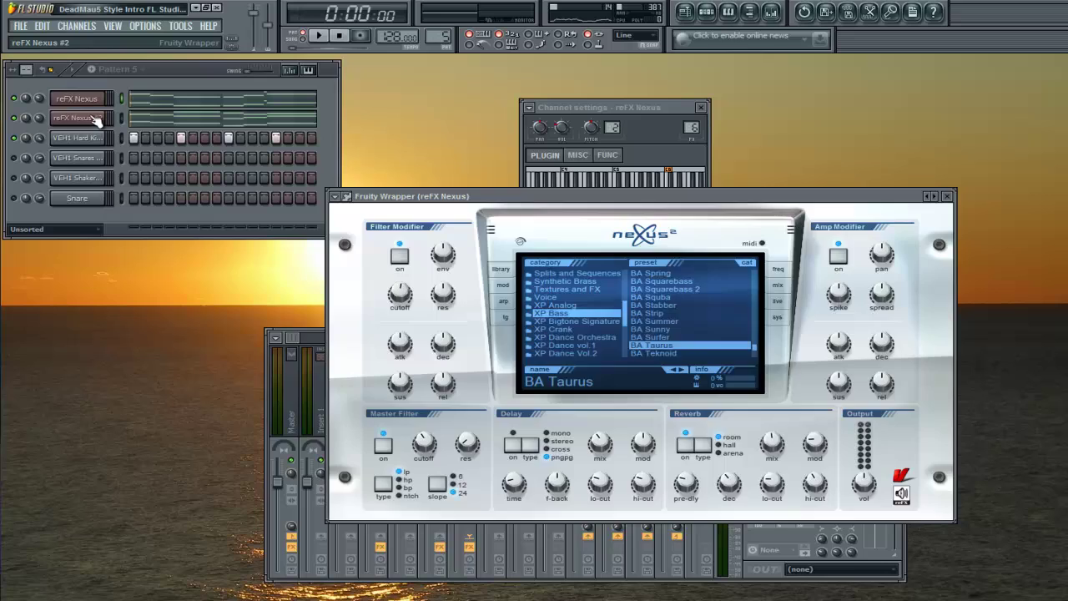
pyautogui.click(94, 119)
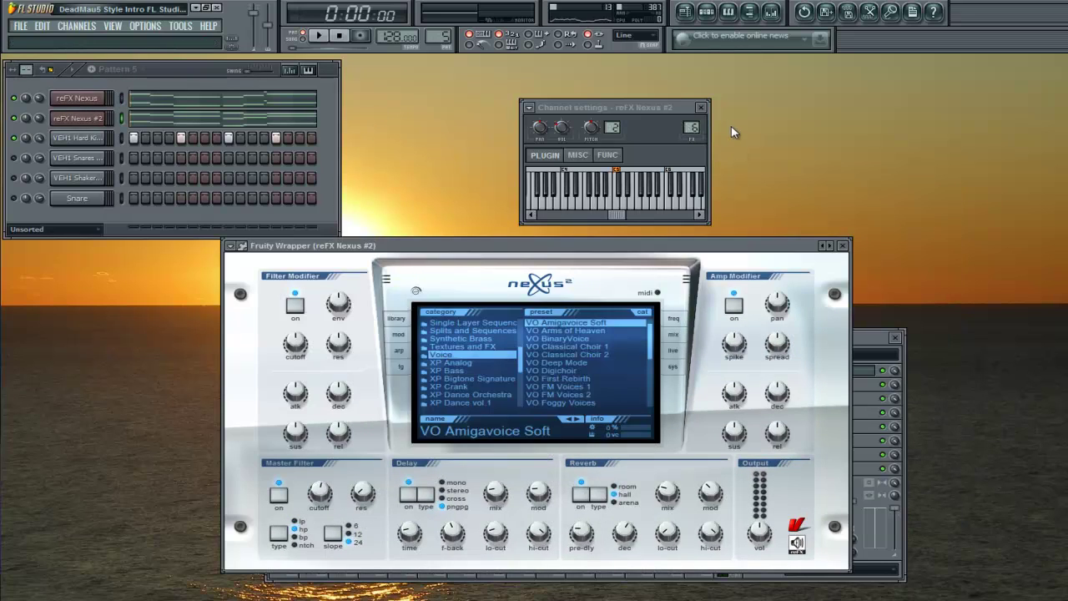
pyautogui.click(842, 245)
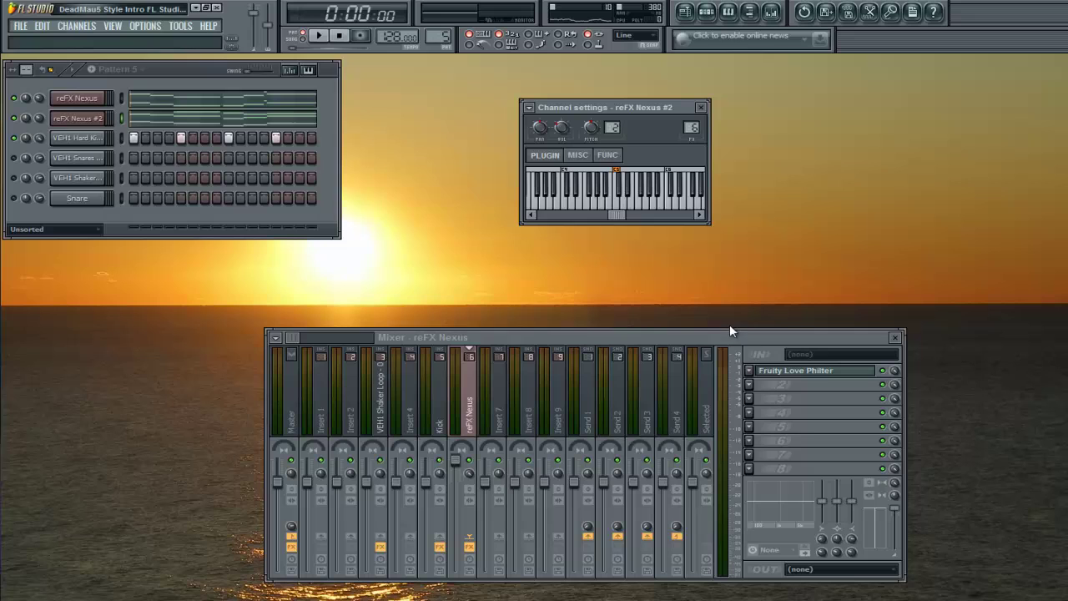
# Show the VEH1 Hard Kick channel settings, routed to insert 5 where Fruity Peak Controller sits.
pyautogui.click(96, 143)
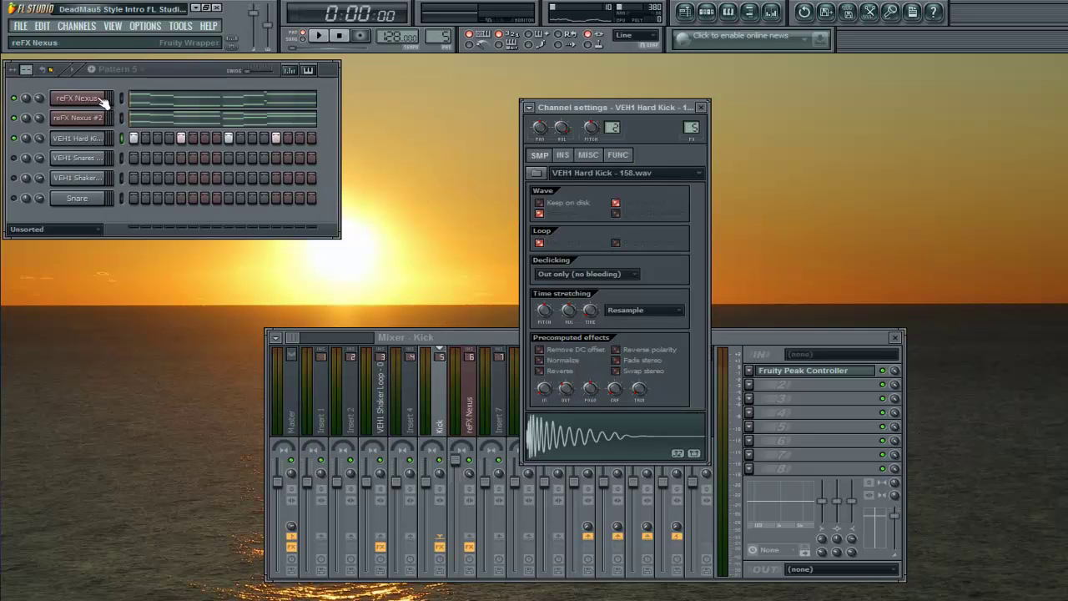
pyautogui.click(105, 99)
pyautogui.click(106, 145)
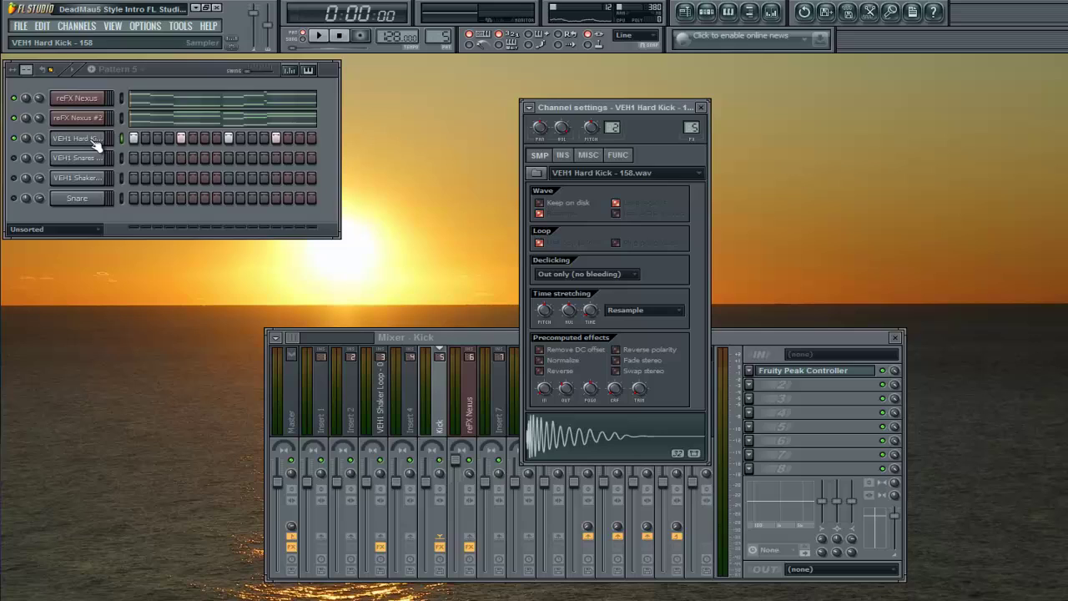
pyautogui.click(35, 123)
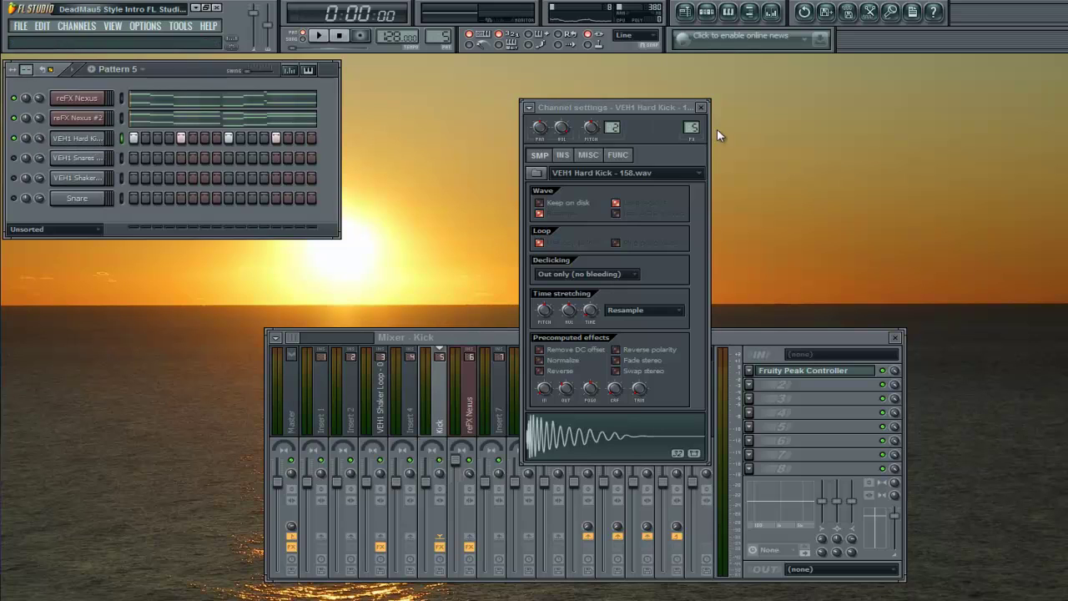
# Close the kick settings and inspect the Kick insert's Fruity Peak Controller.
pyautogui.click(701, 106)
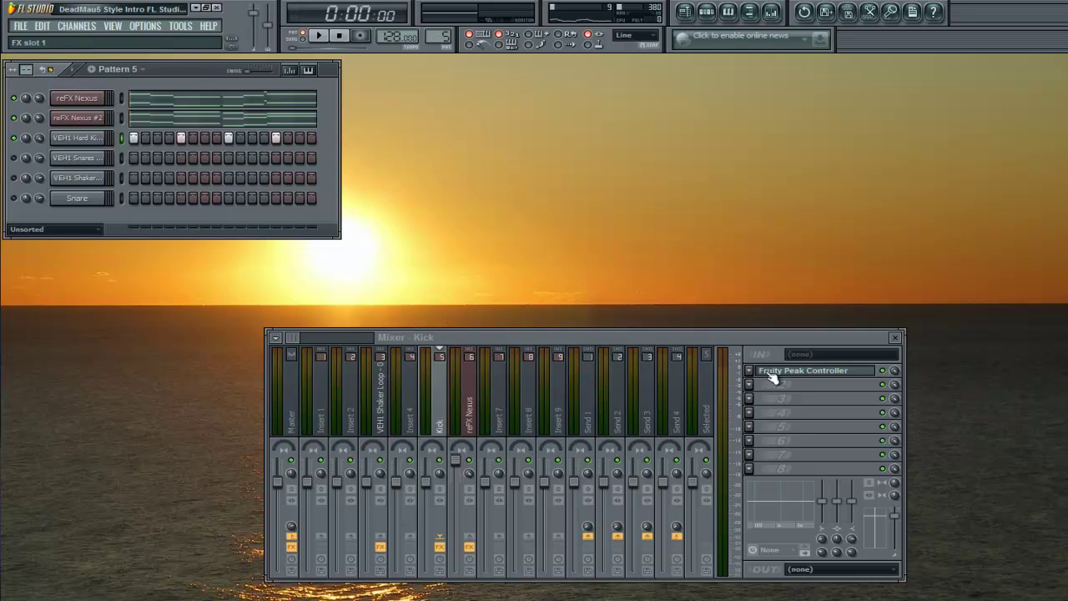
pyautogui.click(820, 372)
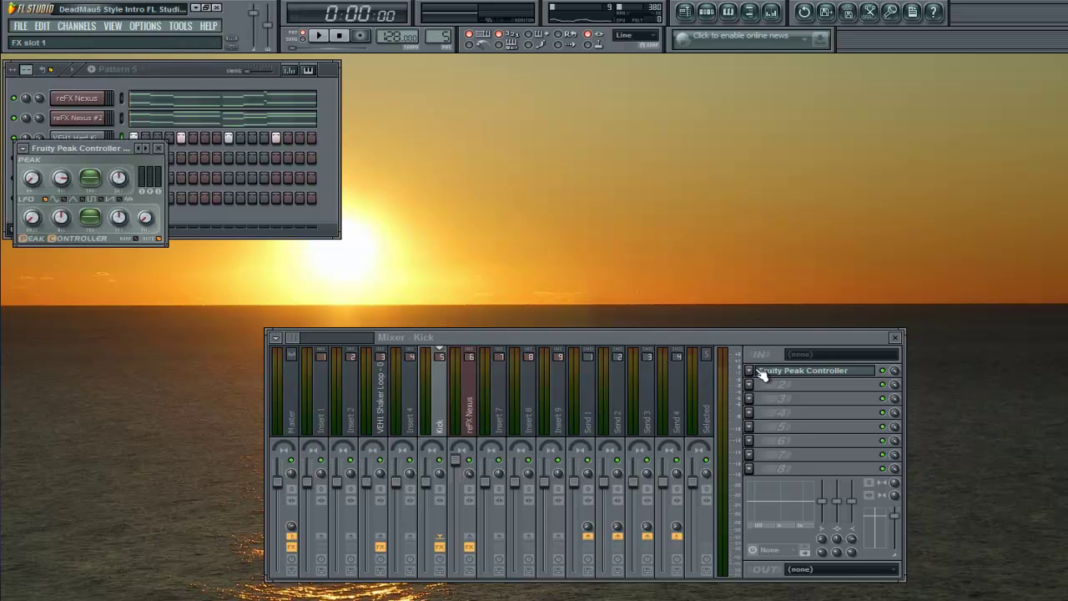
pyautogui.click(161, 149)
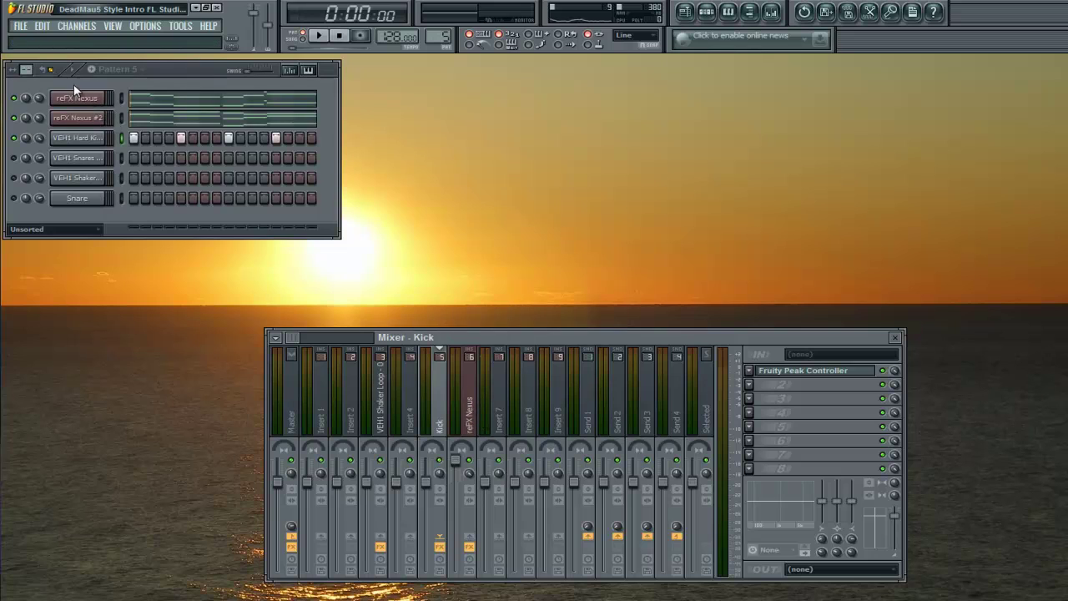
# Link the reFX Nexus insert volume to Peak ctrl (Kick) - Peak with formula 1-Input.
pyautogui.rightClick(456, 462)
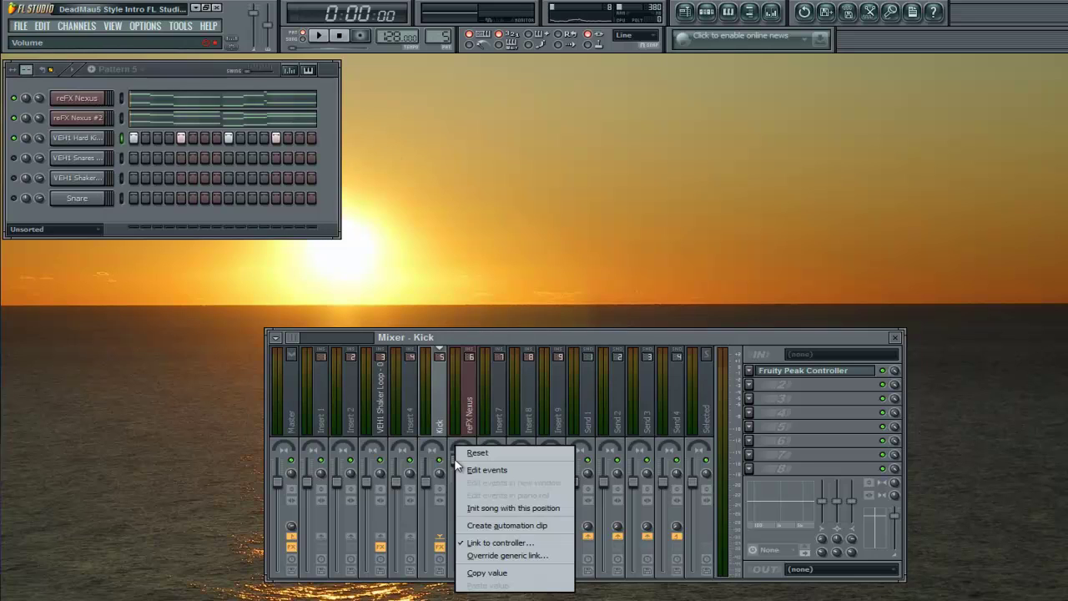
pyautogui.click(508, 542)
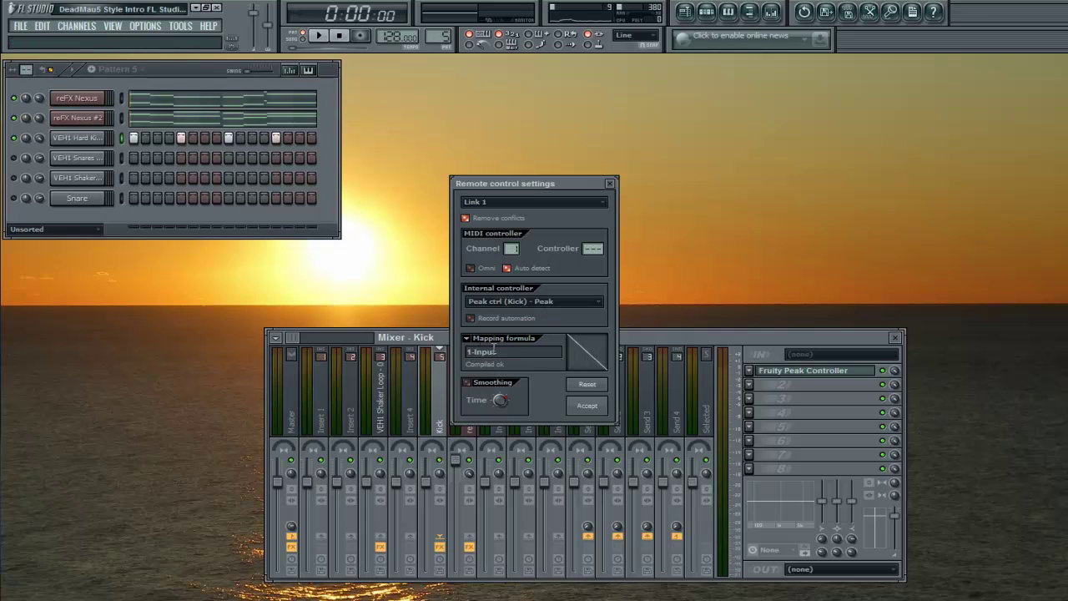
pyautogui.click(599, 409)
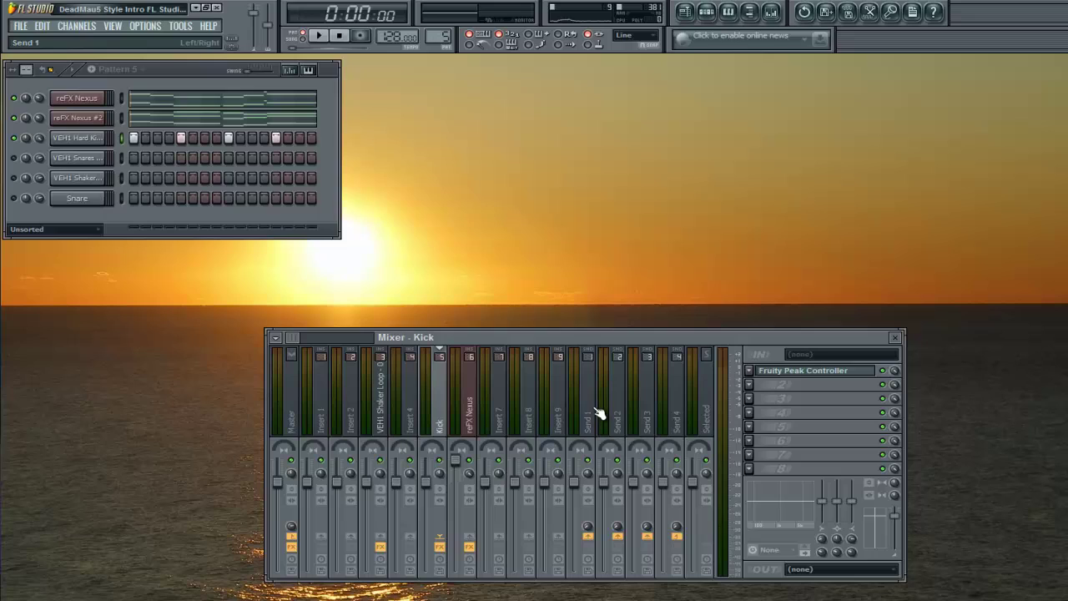
pyautogui.click(782, 373)
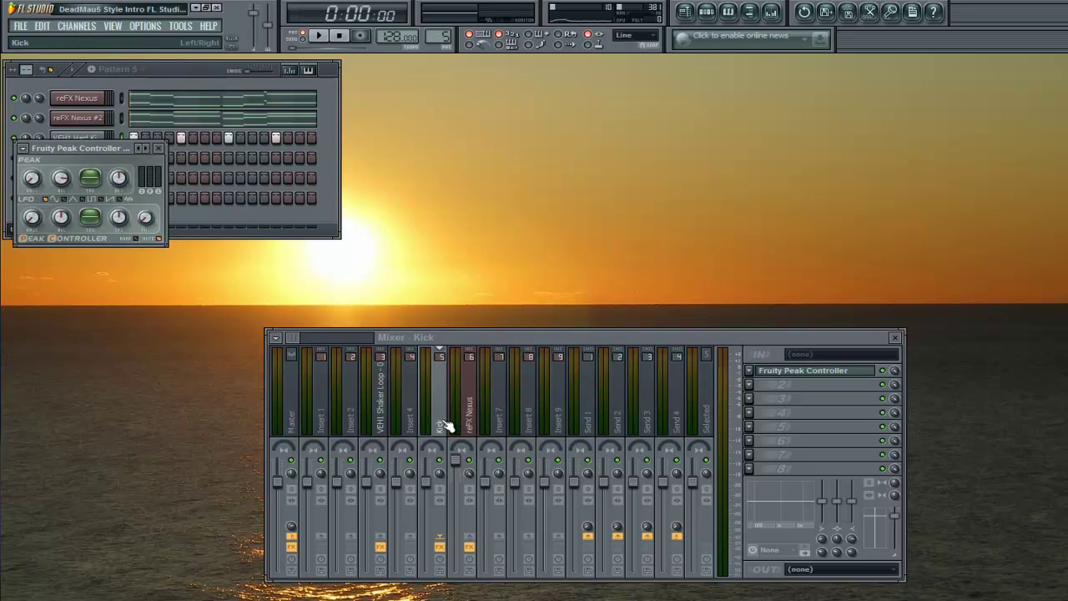
pyautogui.moveTo(118, 149); pyautogui.dragTo(123, 185)
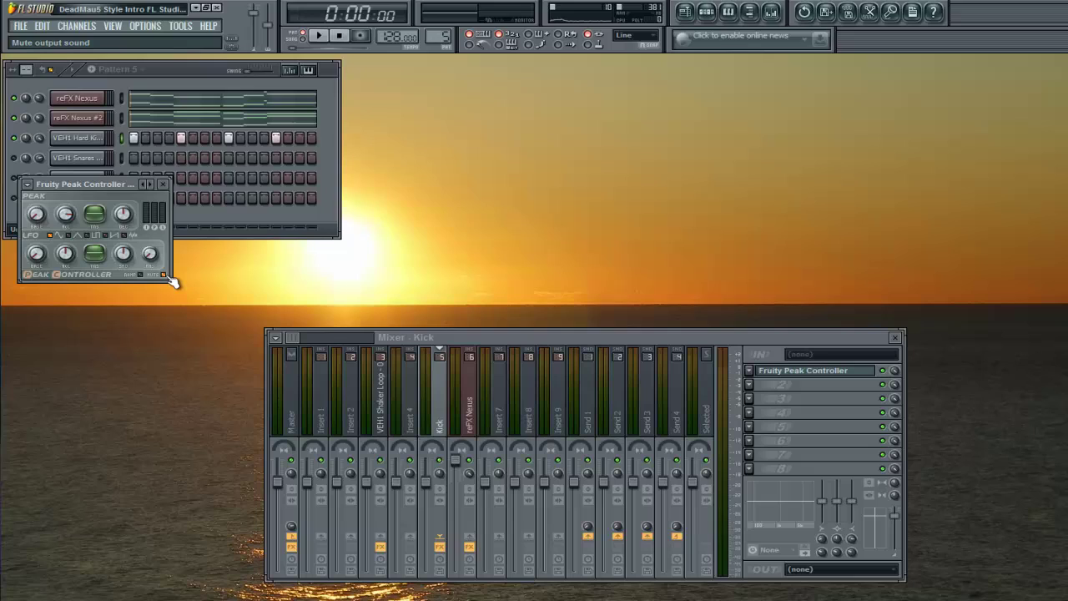
pyautogui.click(166, 185)
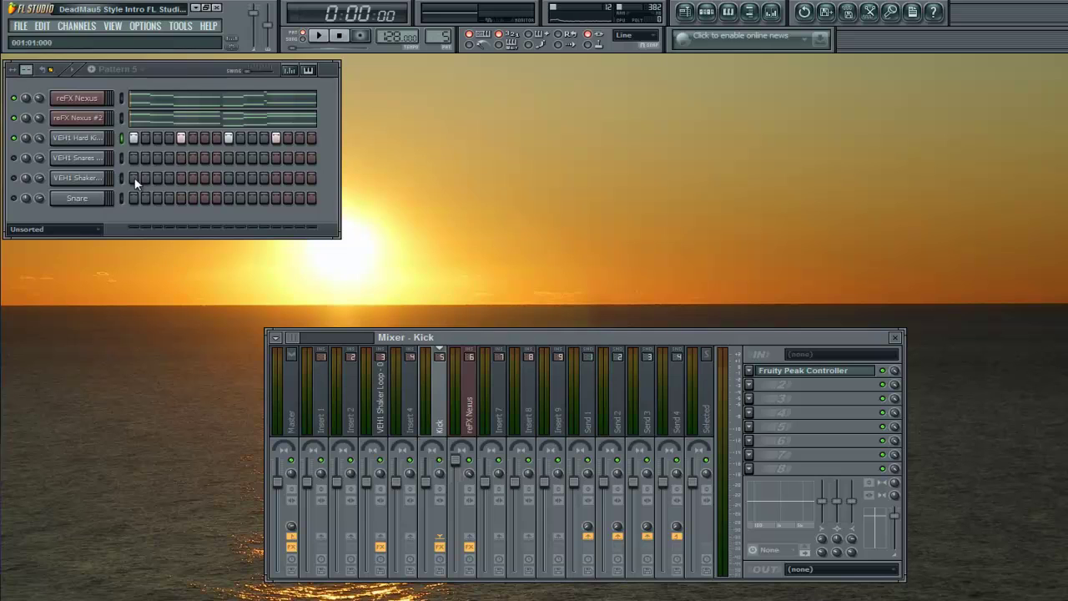
# Close the Mixer and place a restored, unmaximized Playlist window to the right of the channel rack.
pyautogui.click(894, 337)
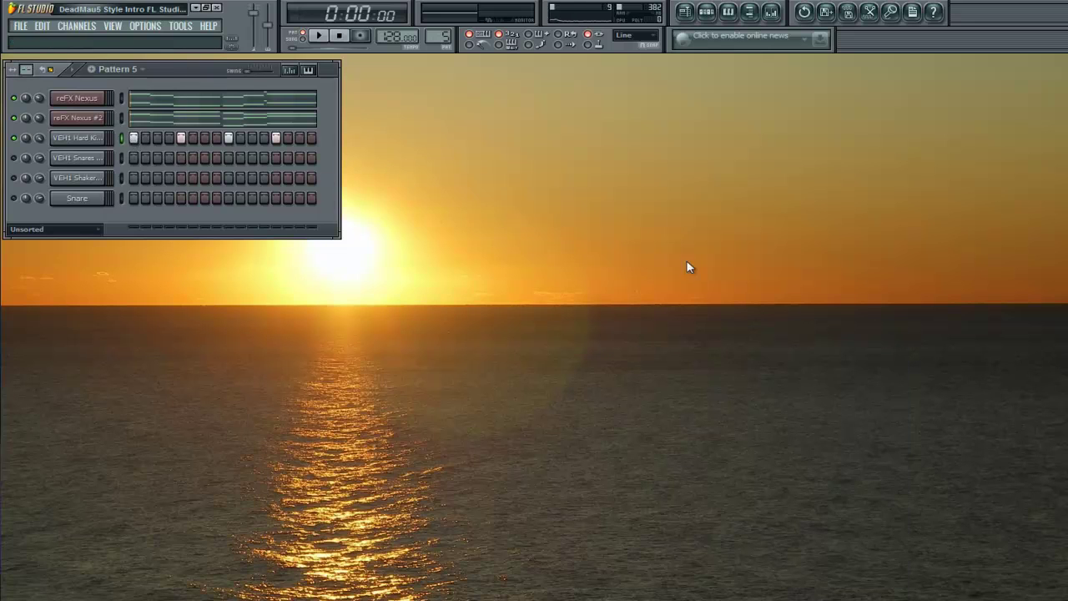
pyautogui.click(685, 11)
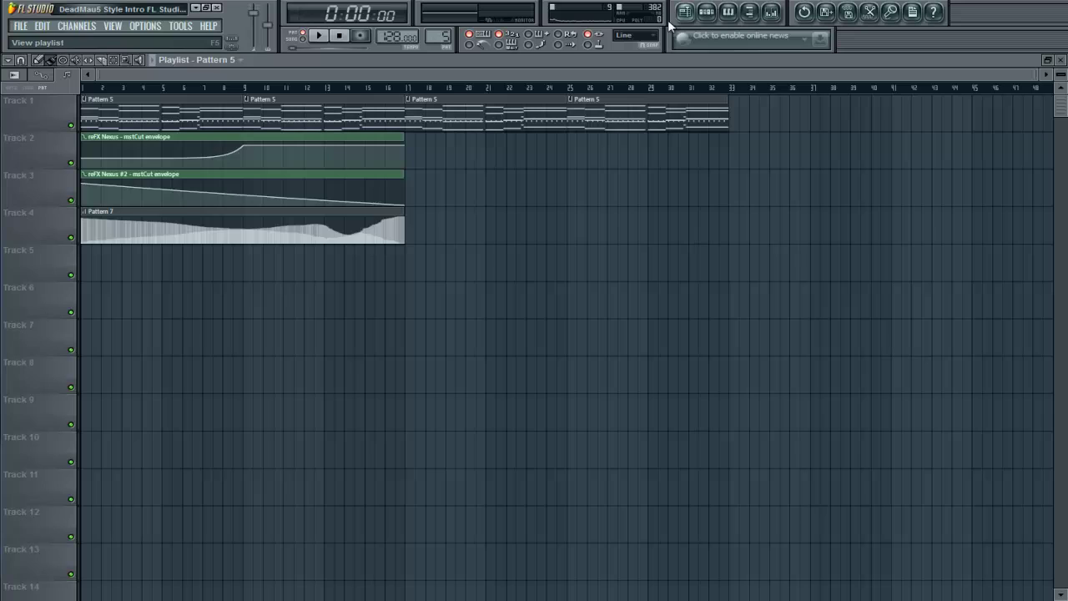
pyautogui.click(1061, 60)
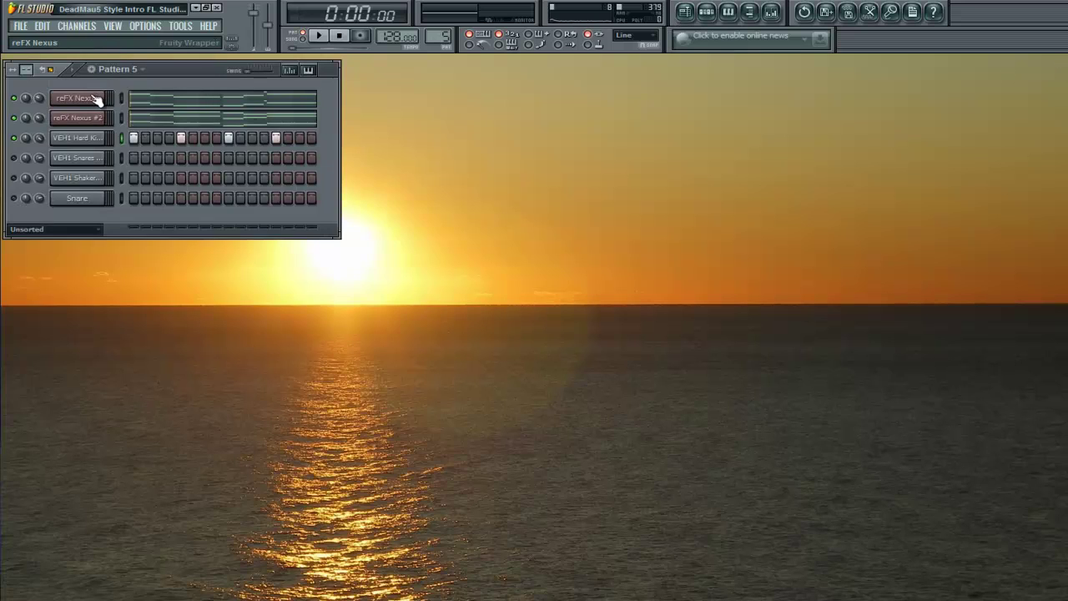
pyautogui.click(685, 11)
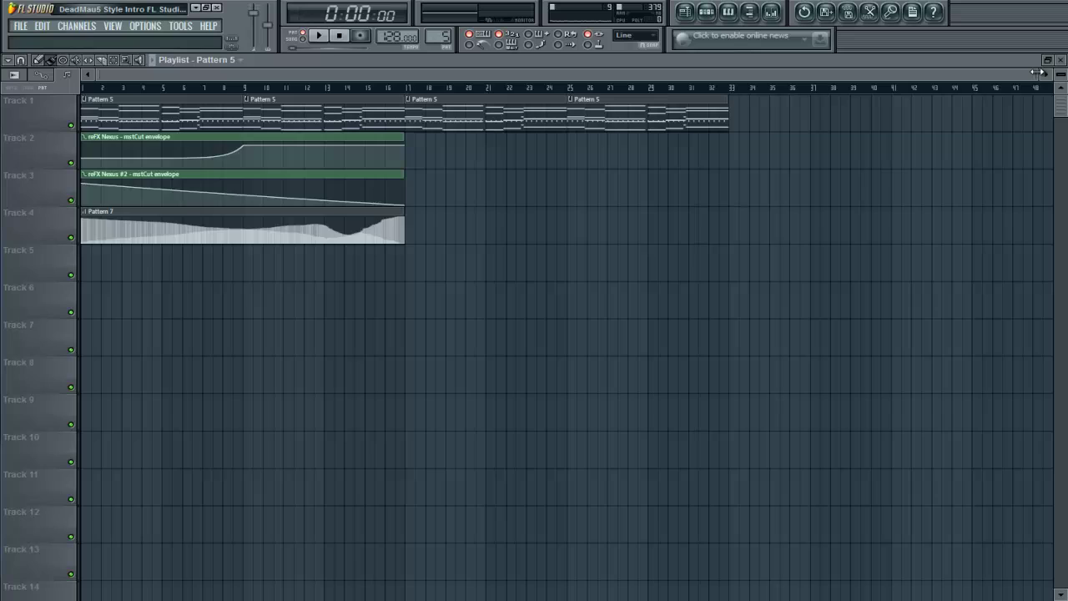
pyautogui.doubleClick(1011, 62)
pyautogui.moveTo(610, 60); pyautogui.dragTo(645, 68)
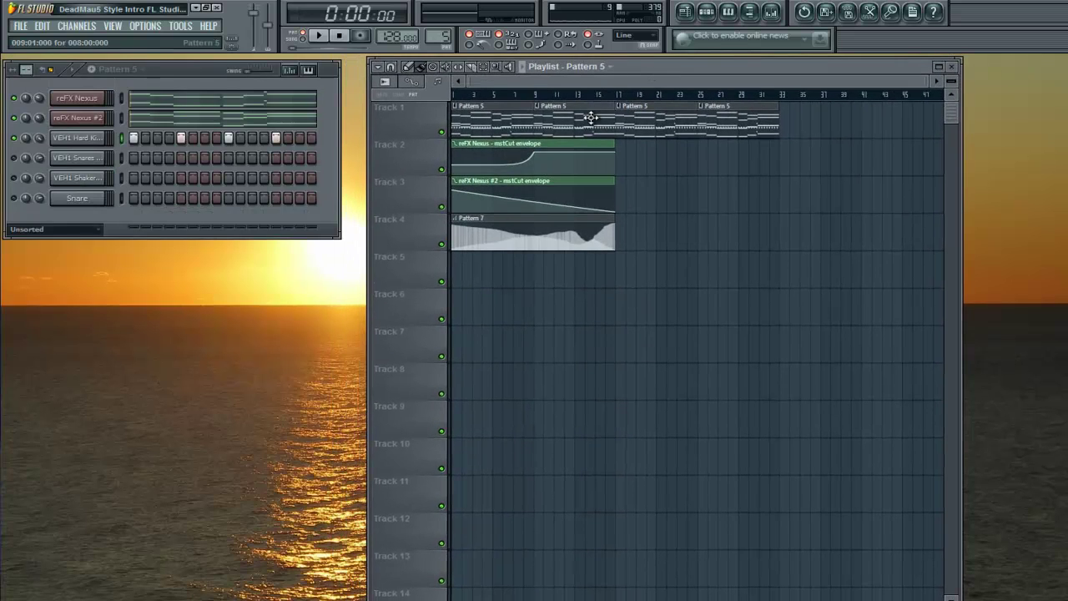
# Open reFX Nexus #2 and move its plugin and channel settings windows aside.
pyautogui.click(94, 124)
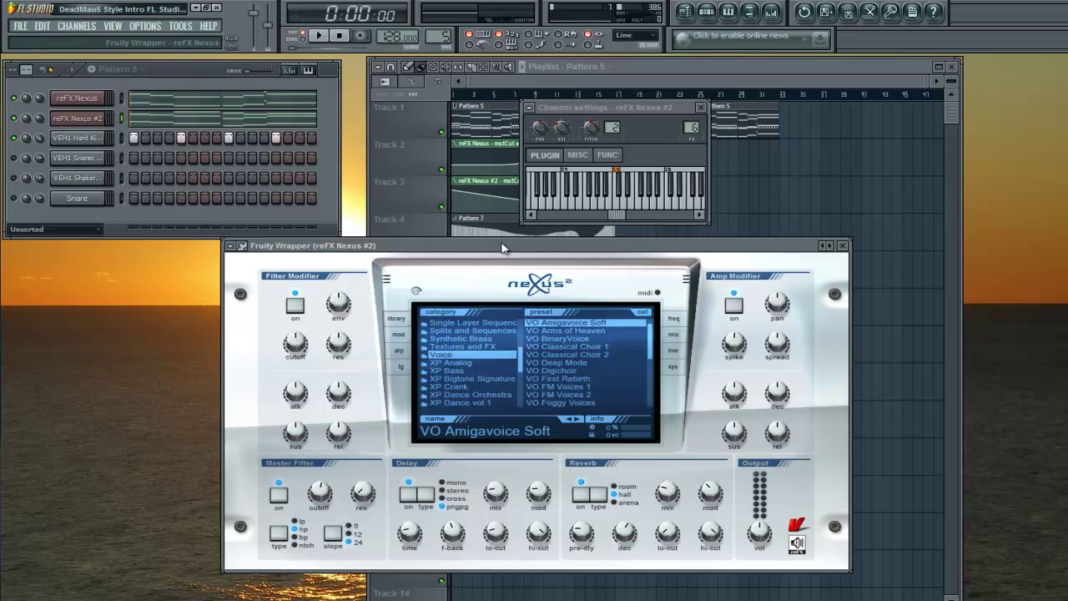
pyautogui.moveTo(503, 243); pyautogui.dragTo(305, 259)
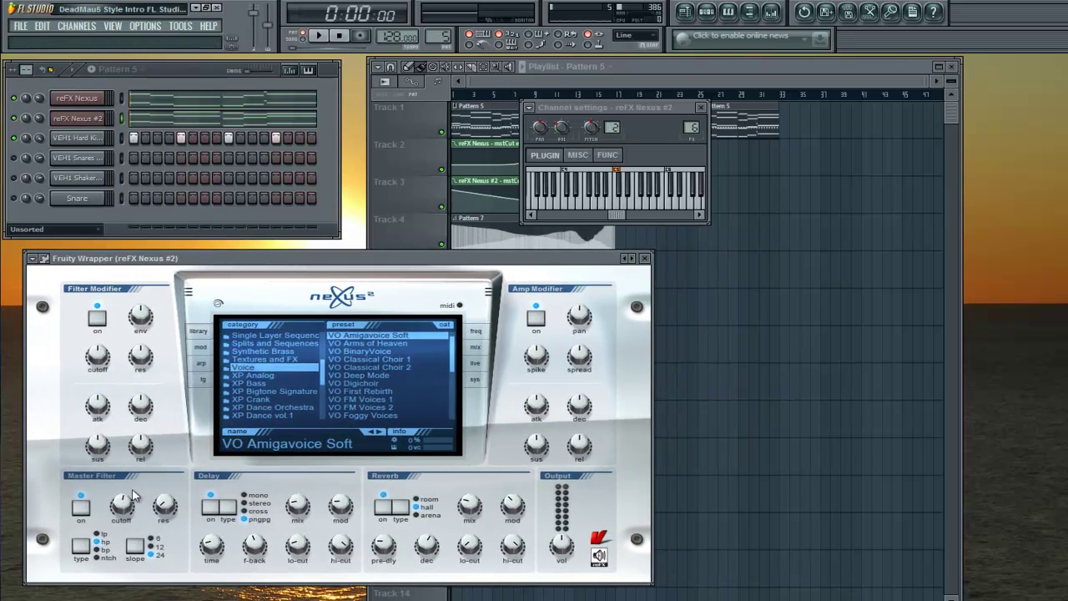
pyautogui.moveTo(125, 505)
pyautogui.moveTo(583, 107); pyautogui.dragTo(856, 161)
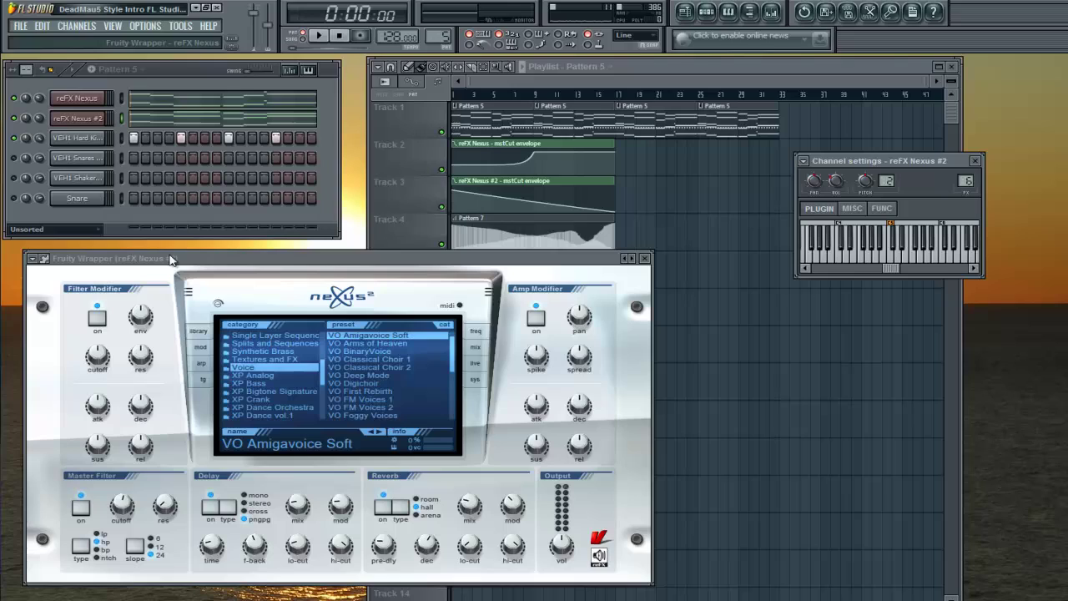
# Lower the Nexus #2 Master Filter cutoff slightly below 70 and look through Tools > Last tweaked.
pyautogui.click(123, 508)
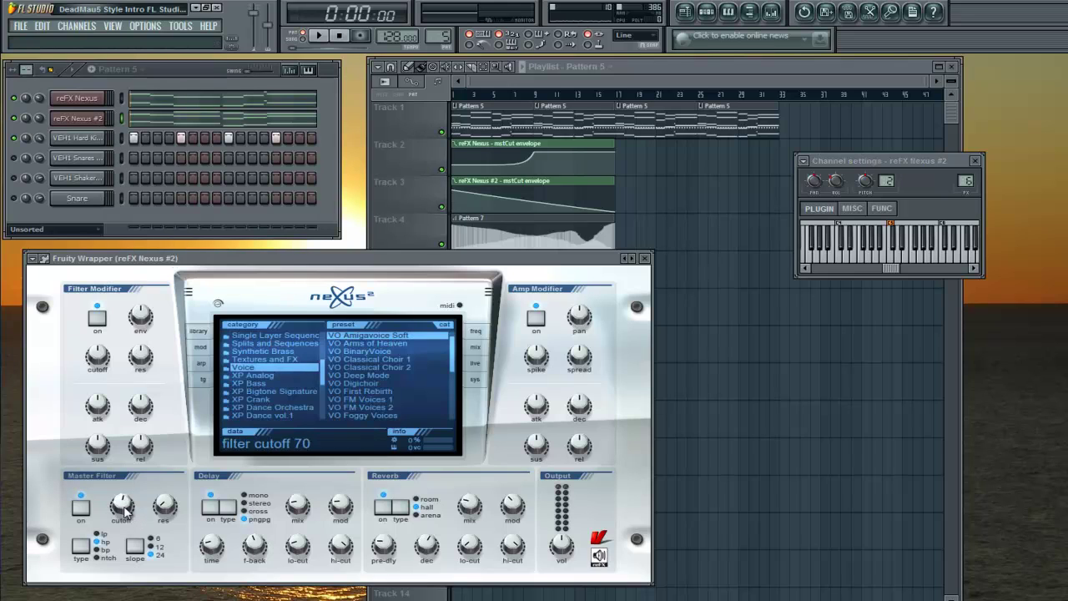
pyautogui.moveTo(125, 511); pyautogui.dragTo(121, 502)
pyautogui.click(150, 26)
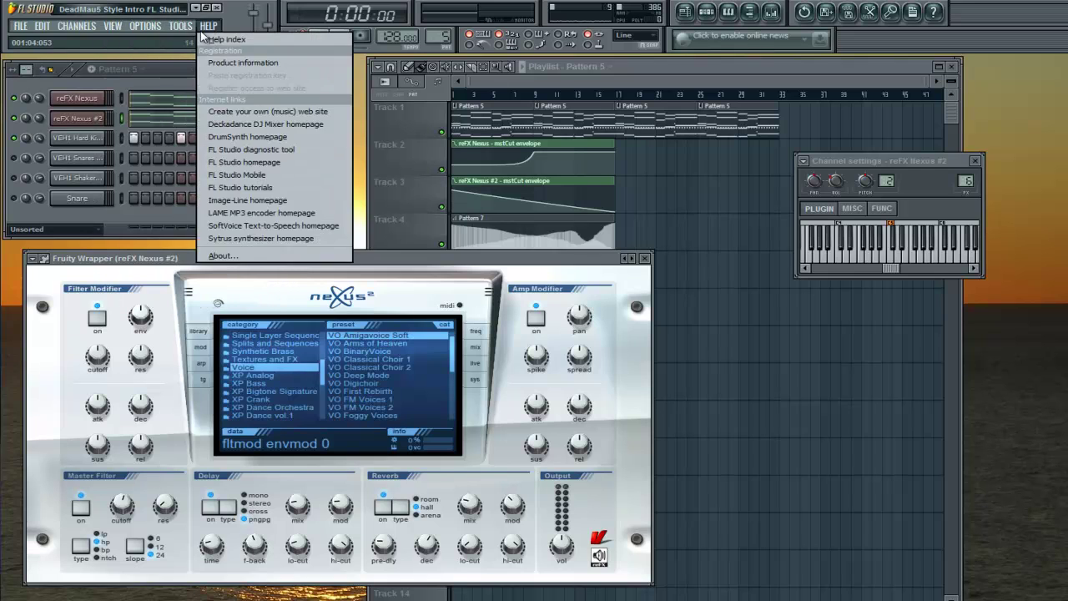
pyautogui.moveTo(180, 26)
pyautogui.moveTo(203, 165)
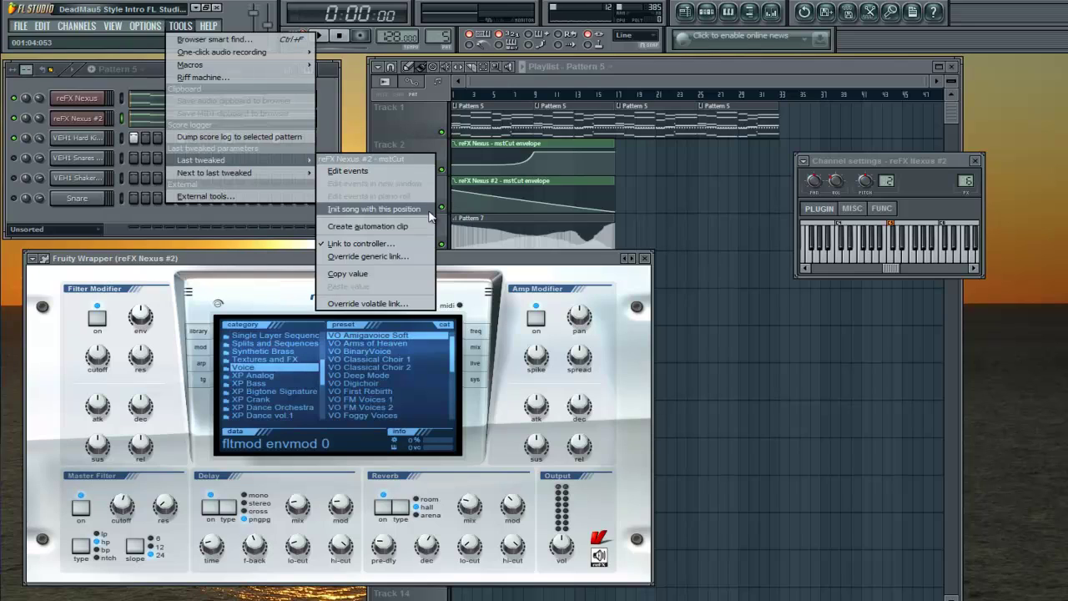
pyautogui.click(1002, 124)
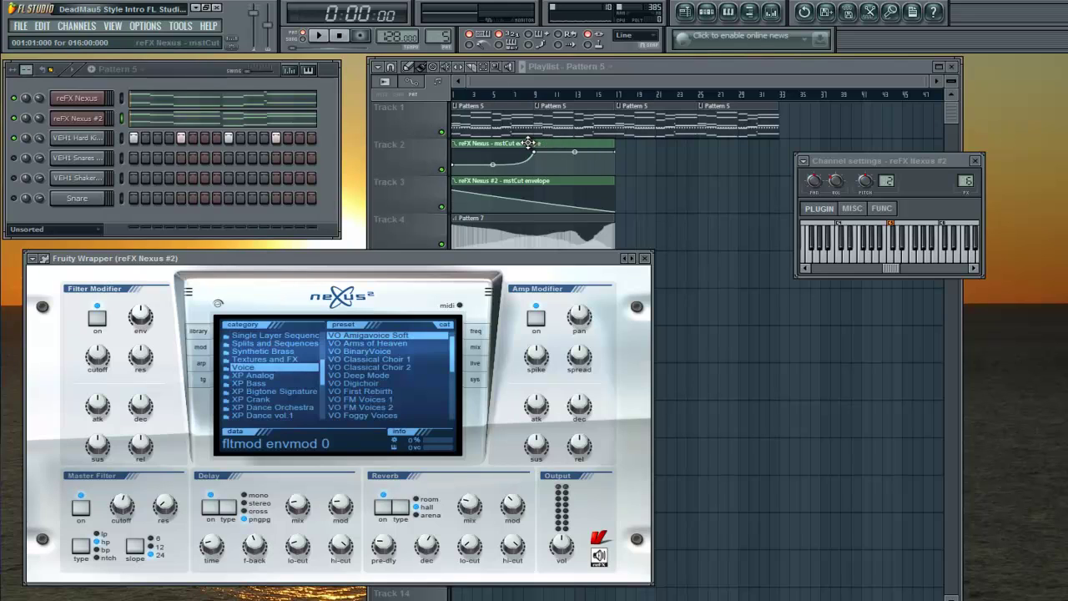
# Create a cutoff automation clip through Tools > Last tweaked with the Nexus synth open.
pyautogui.click(85, 102)
pyautogui.moveTo(559, 201); pyautogui.dragTo(265, 254)
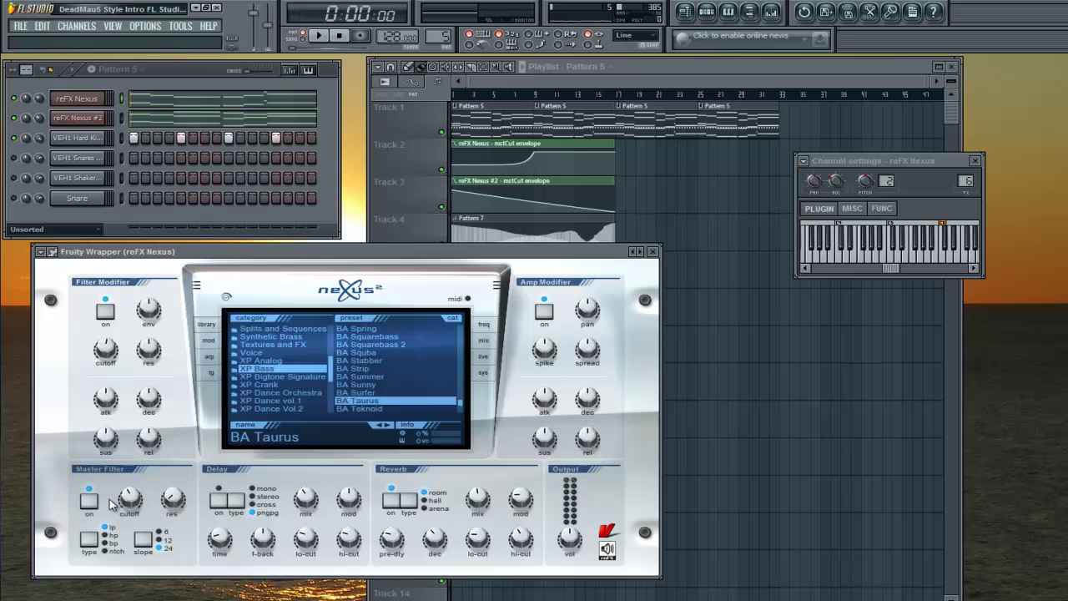
pyautogui.moveTo(137, 501)
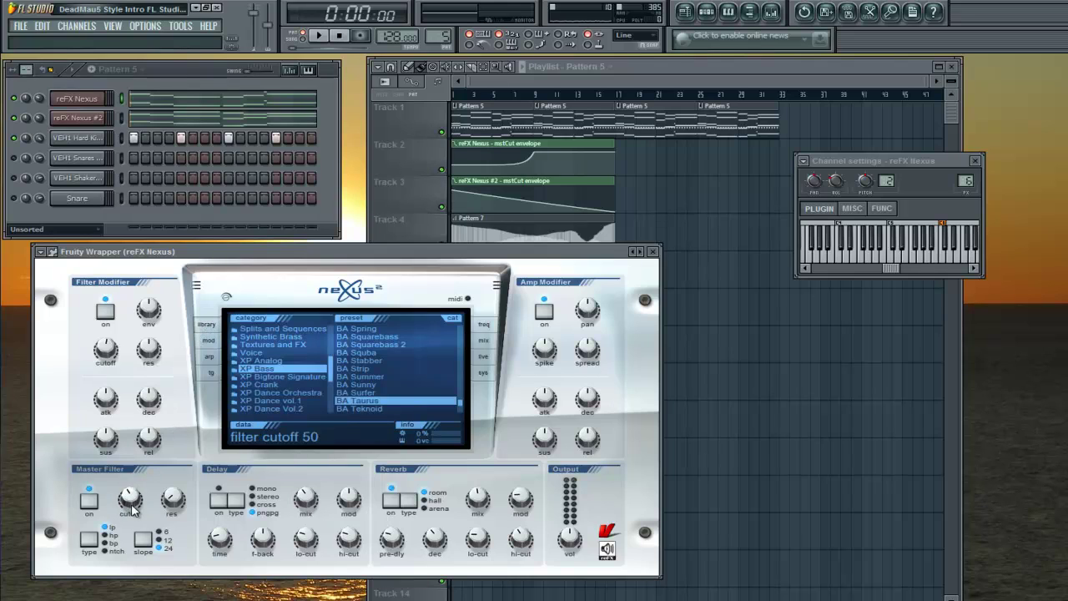
pyautogui.click(180, 30)
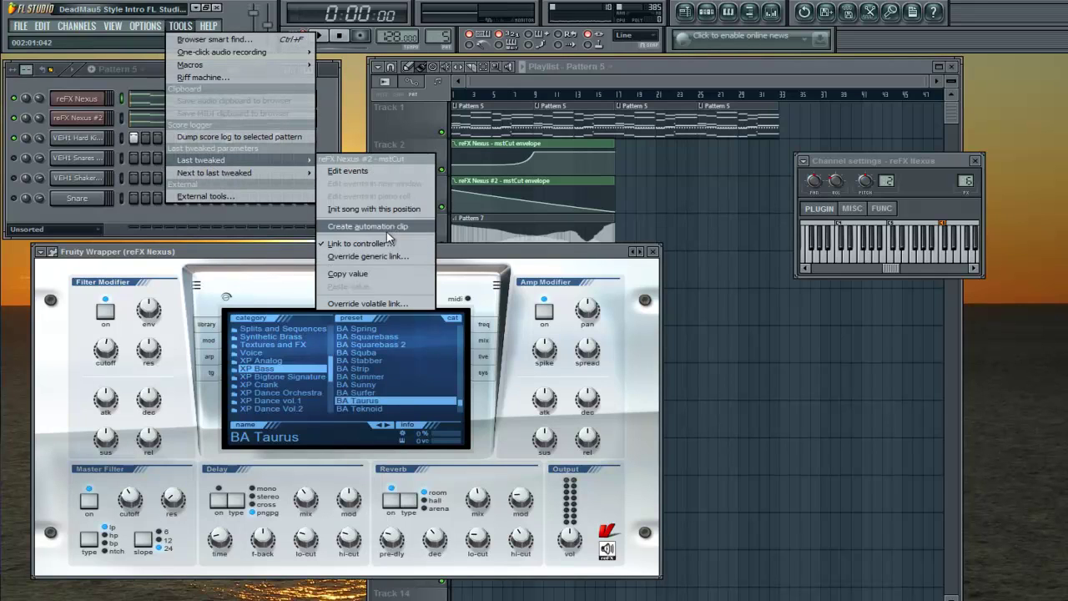
# Check the new clip in the Playlist and close the reFX Nexus plugin window.
pyautogui.click(867, 70)
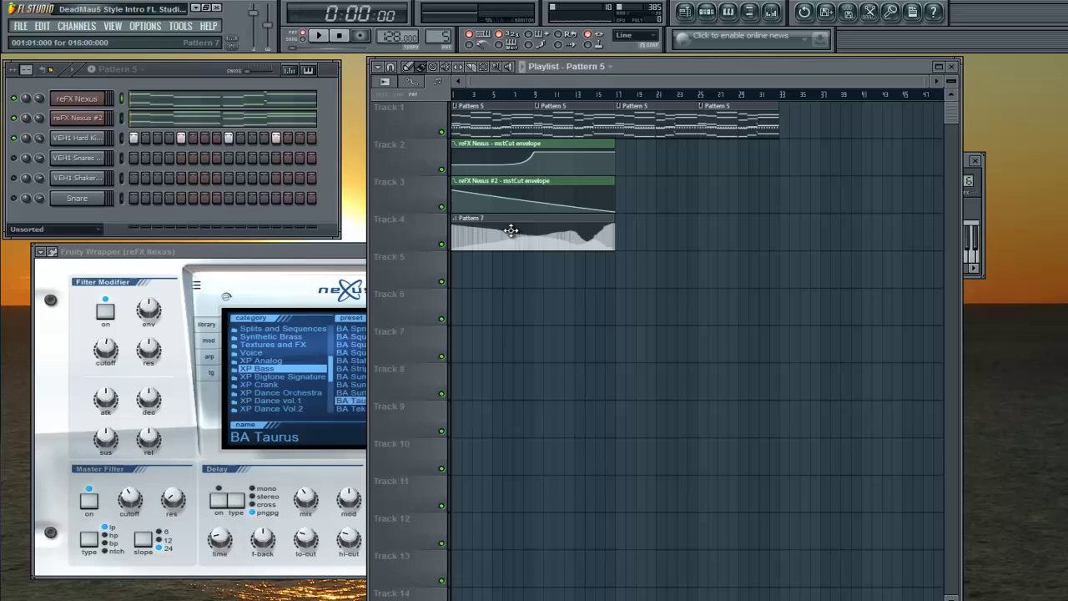
pyautogui.click(351, 252)
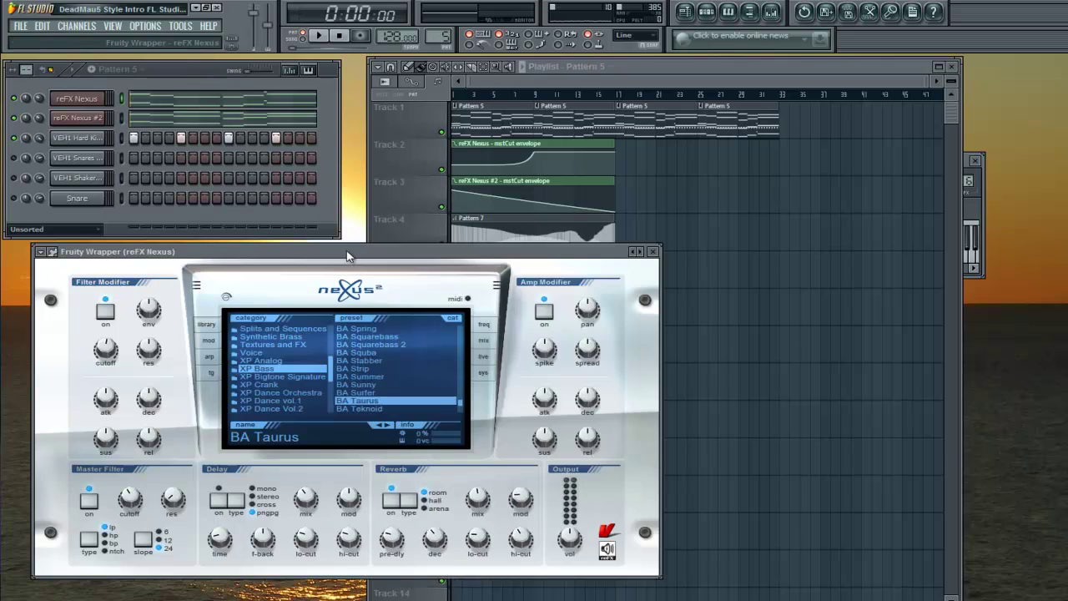
pyautogui.click(655, 252)
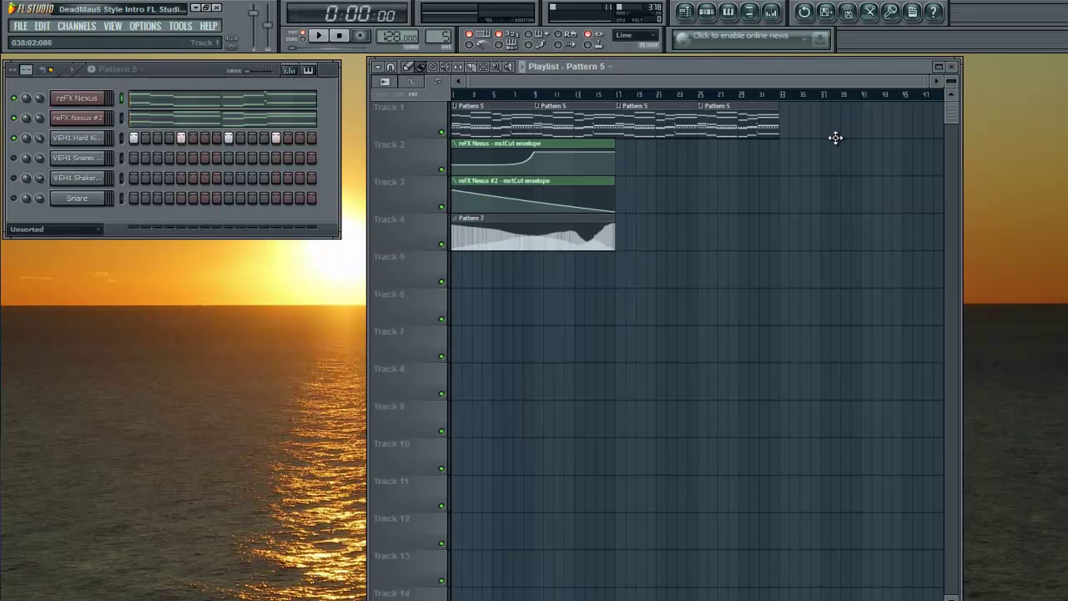
# Open the Nexus mixer track's Fruity Love Philter (Lowpass preset) and set it beside the moved Playlist.
pyautogui.click(84, 100)
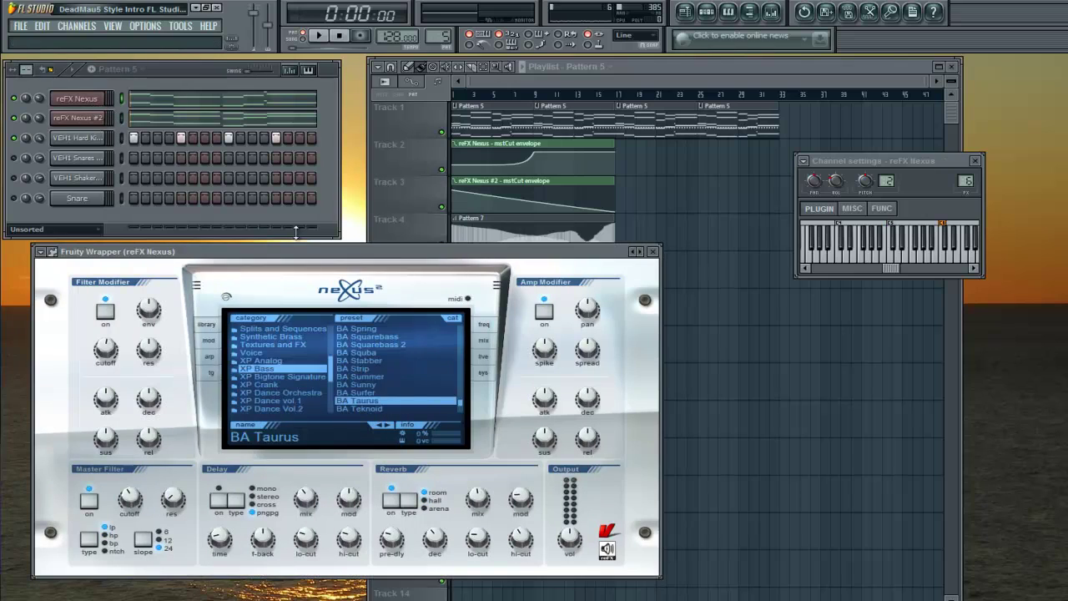
pyautogui.doubleClick(967, 183)
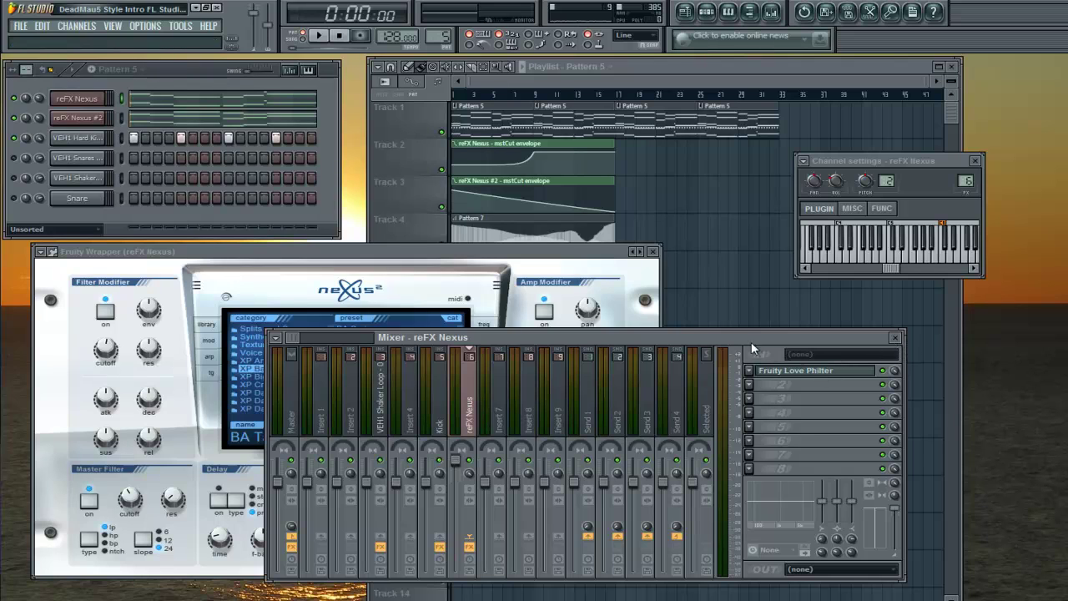
pyautogui.click(824, 377)
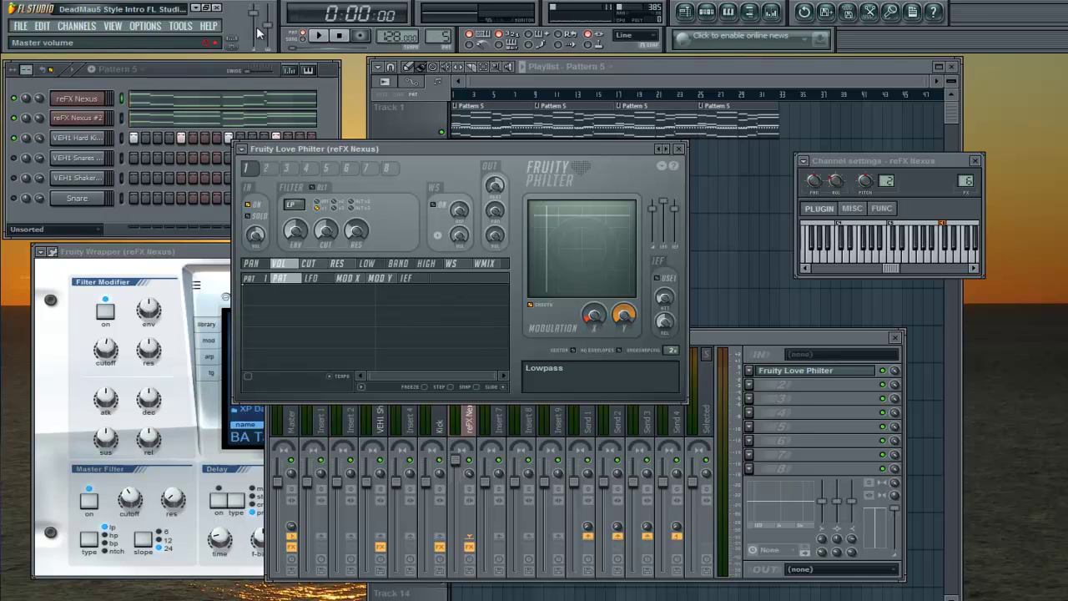
pyautogui.click(465, 95)
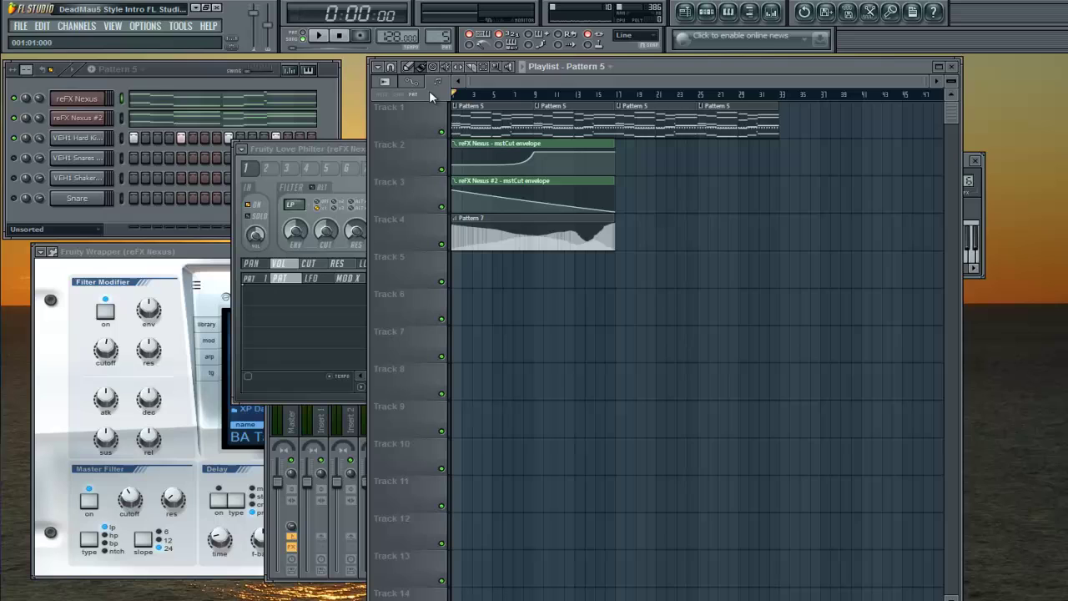
pyautogui.moveTo(633, 70); pyautogui.dragTo(767, 178)
pyautogui.moveTo(639, 145); pyautogui.dragTo(399, 229)
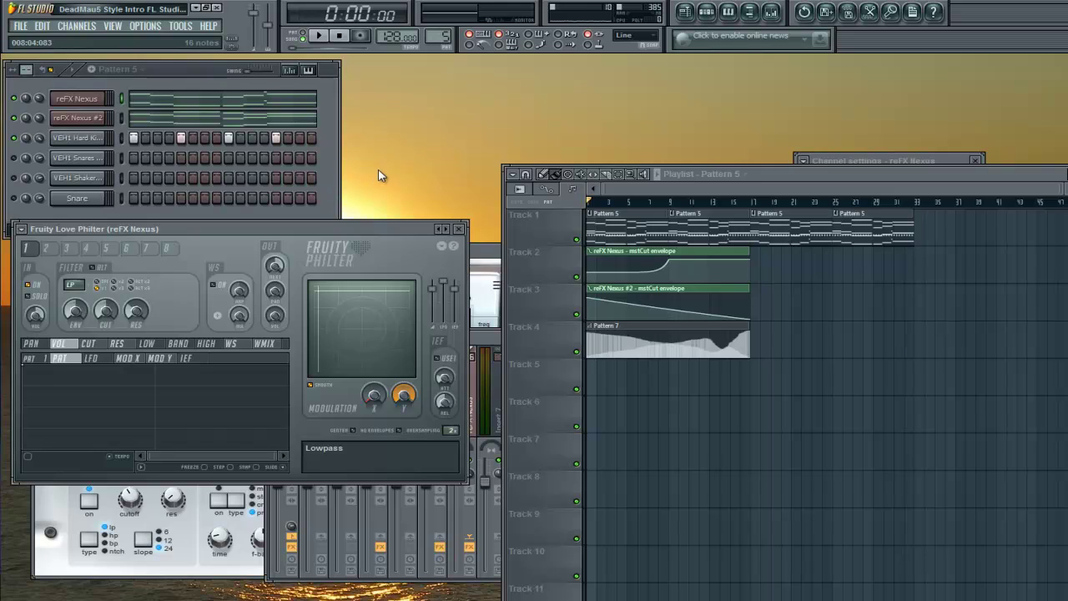
# Arm then disarm recording, dismissing its options, and switch to the empty Pattern 7.
pyautogui.click(361, 36)
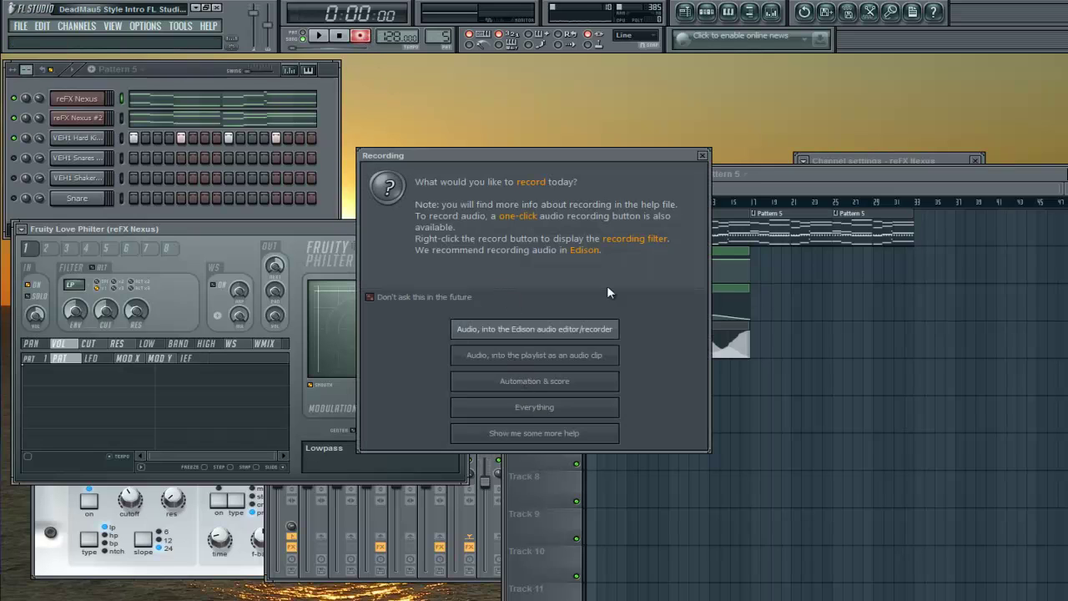
pyautogui.click(703, 156)
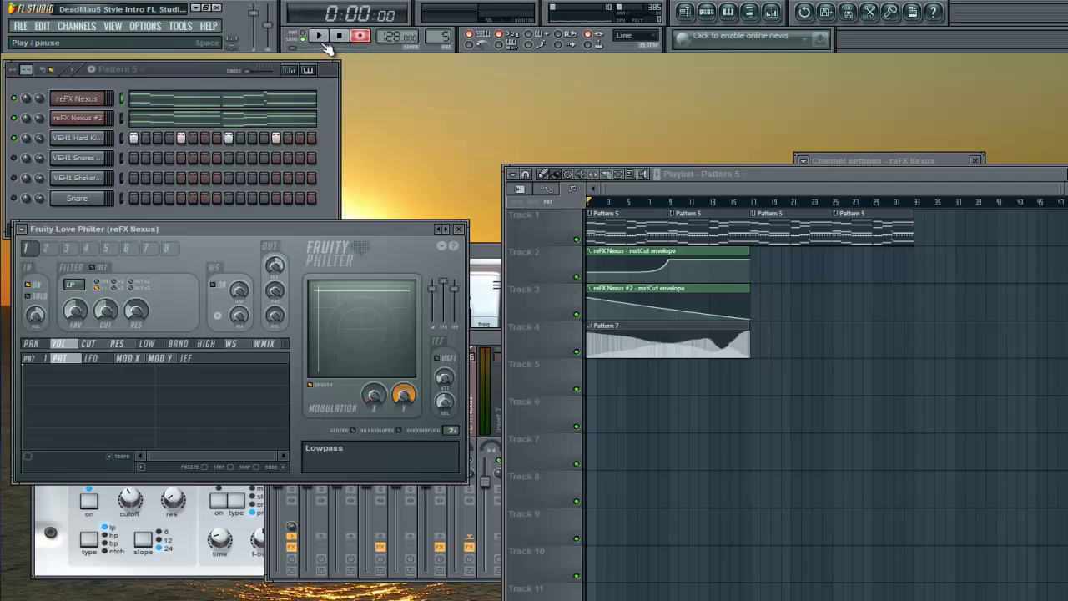
pyautogui.click(362, 37)
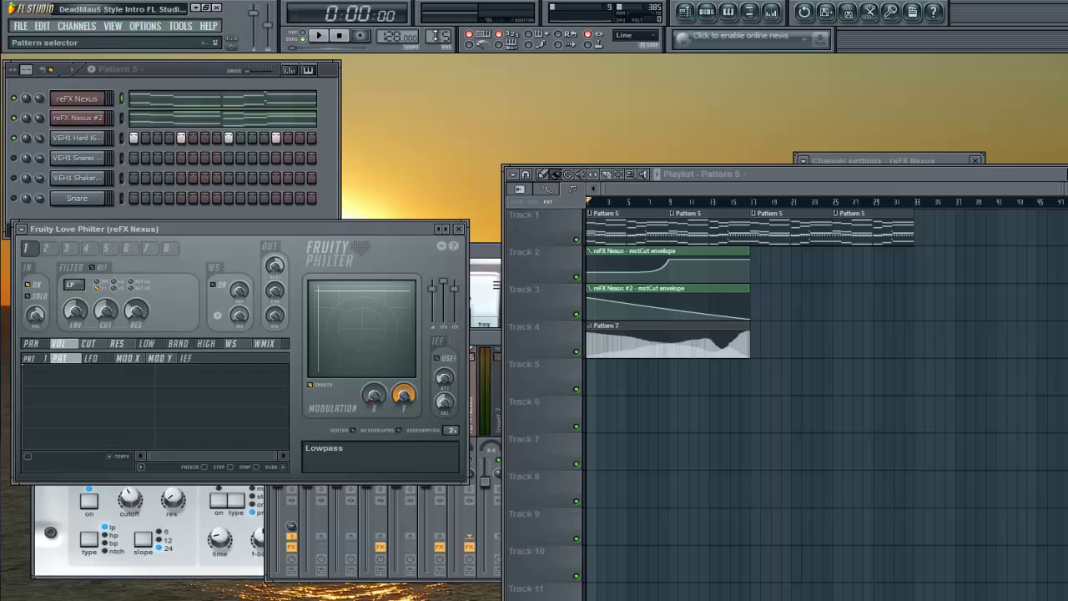
pyautogui.scroll(2, 435, 34)
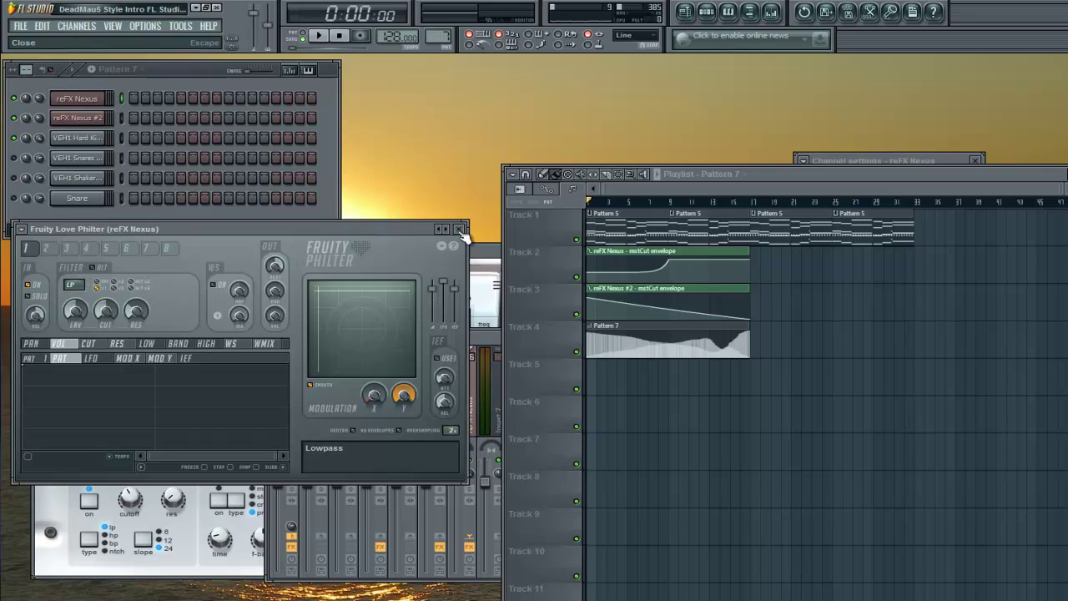
# Play Pattern 5 while sweeping the Love Philter X/Y point toward the top-left, then stop.
pyautogui.click(320, 37)
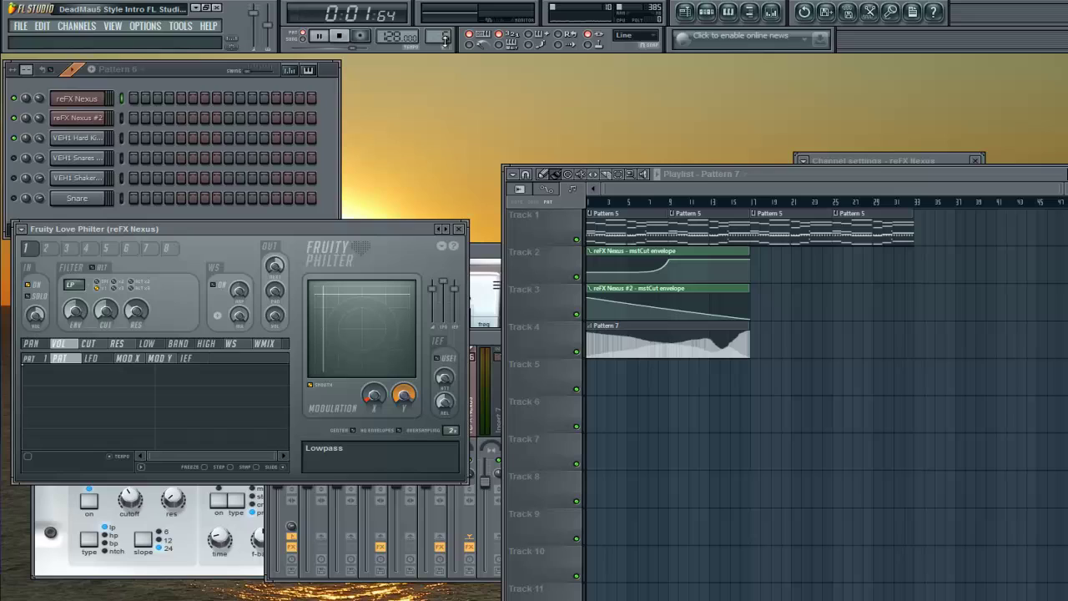
pyautogui.scroll(-2, 445, 42)
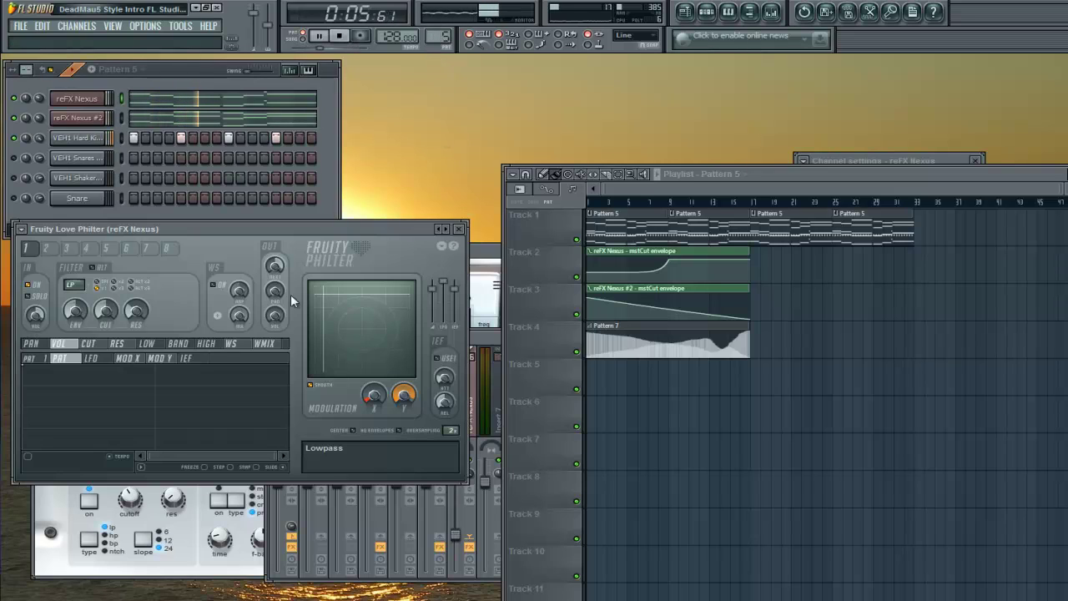
pyautogui.moveTo(337, 288); pyautogui.dragTo(391, 300)
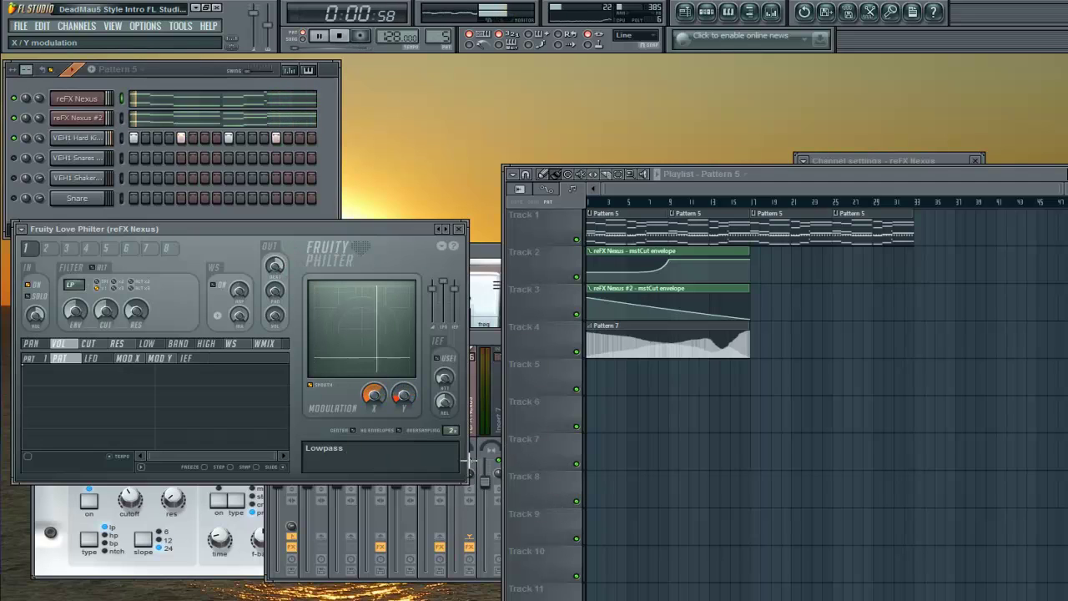
pyautogui.moveTo(404, 393); pyautogui.dragTo(404, 300)
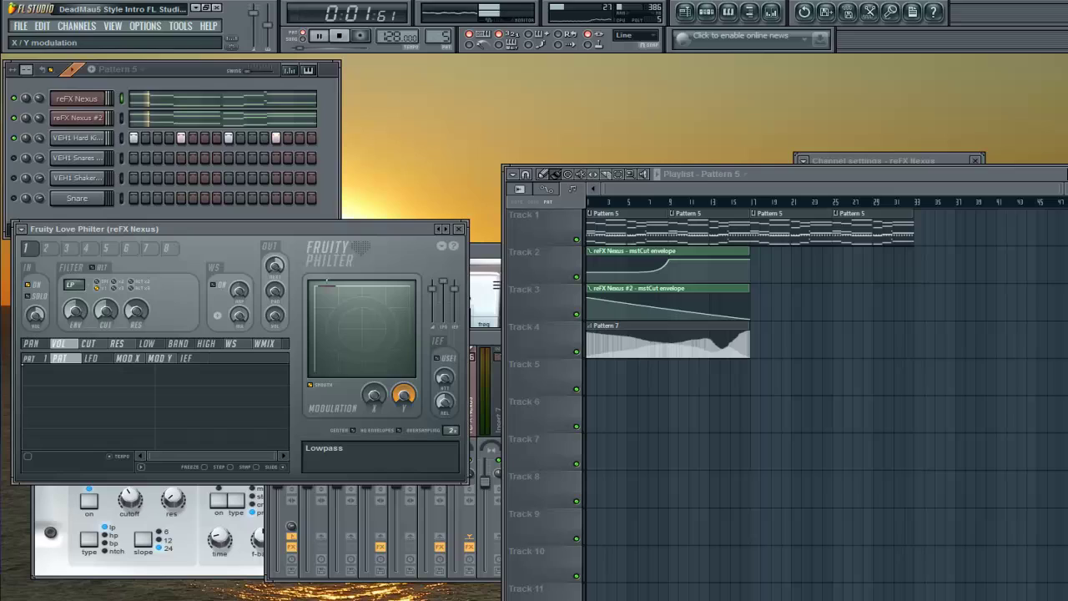
pyautogui.click(338, 36)
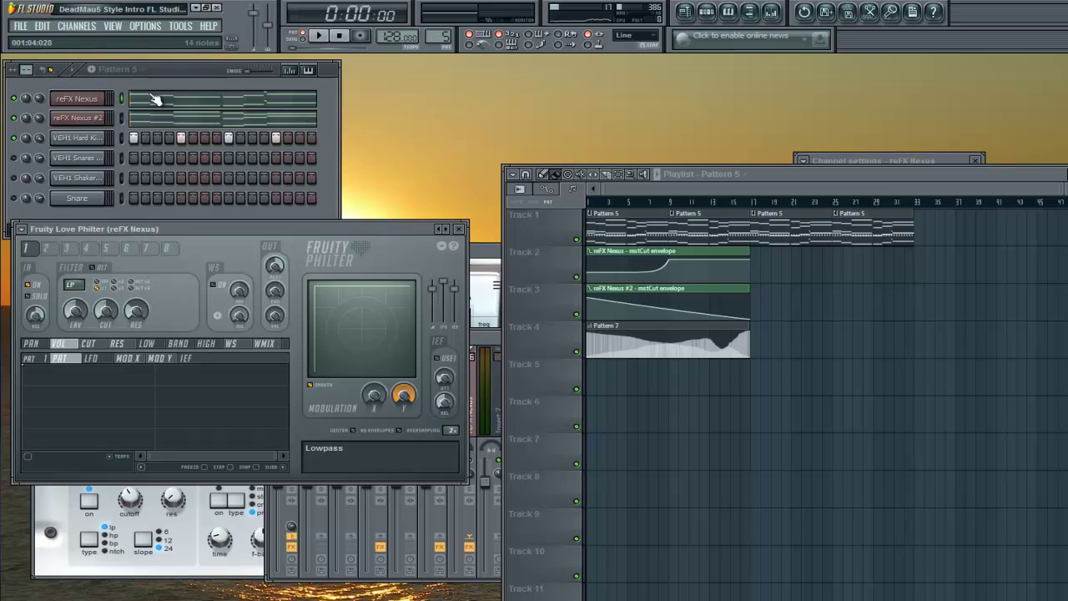
pyautogui.moveTo(667, 255)
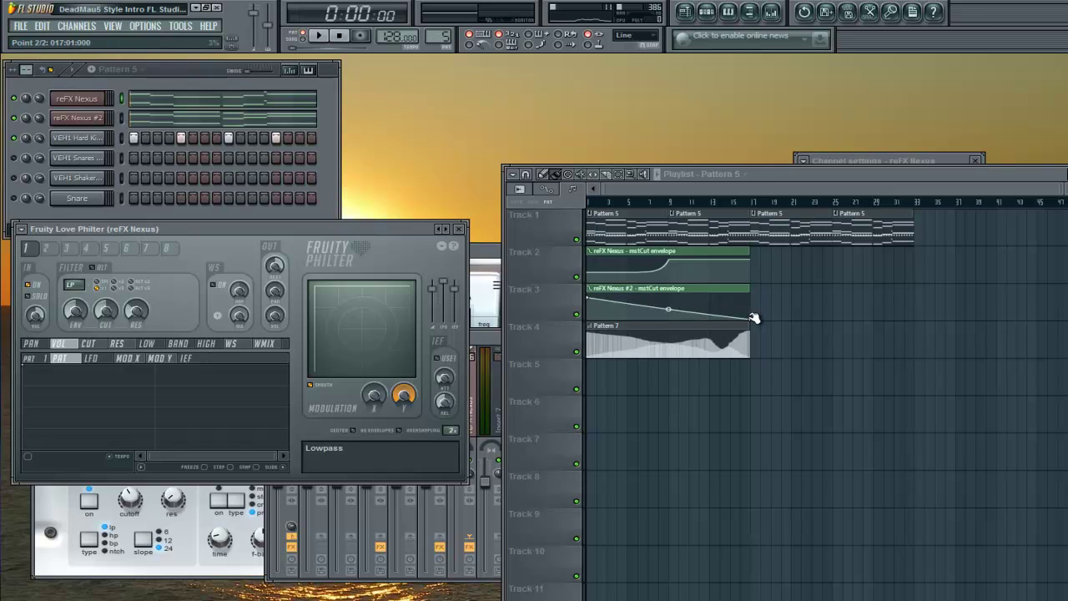
pyautogui.moveTo(745, 319); pyautogui.dragTo(753, 297)
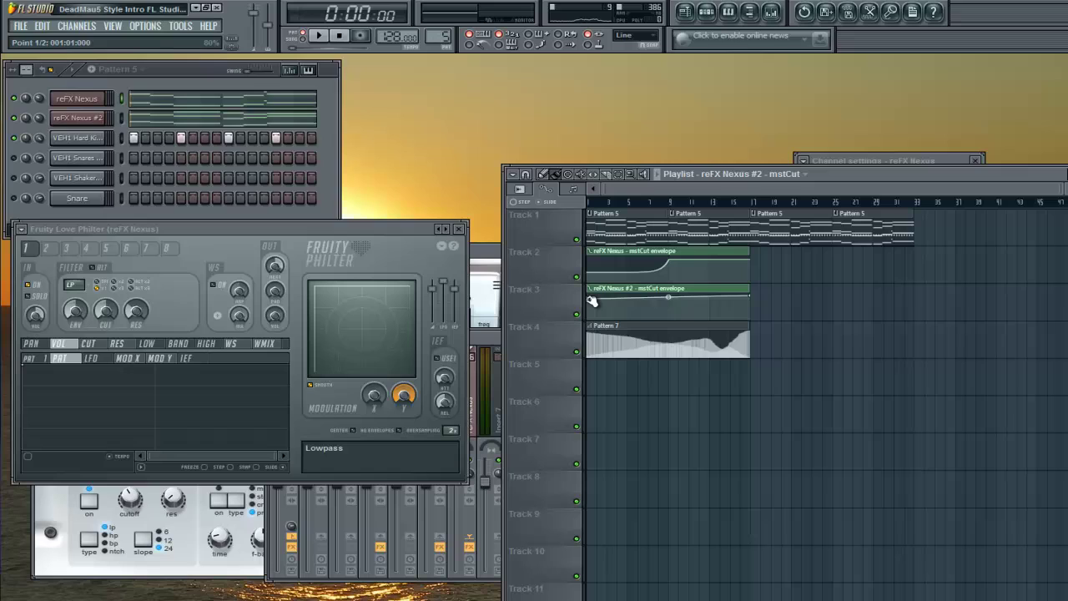
pyautogui.moveTo(754, 298); pyautogui.dragTo(751, 318)
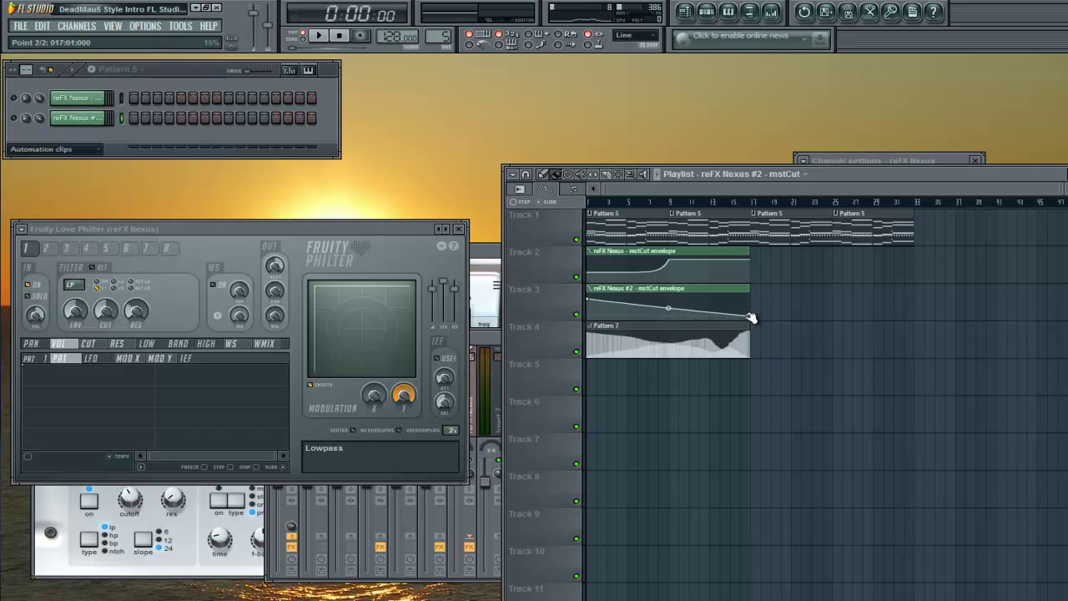
pyautogui.click(66, 150)
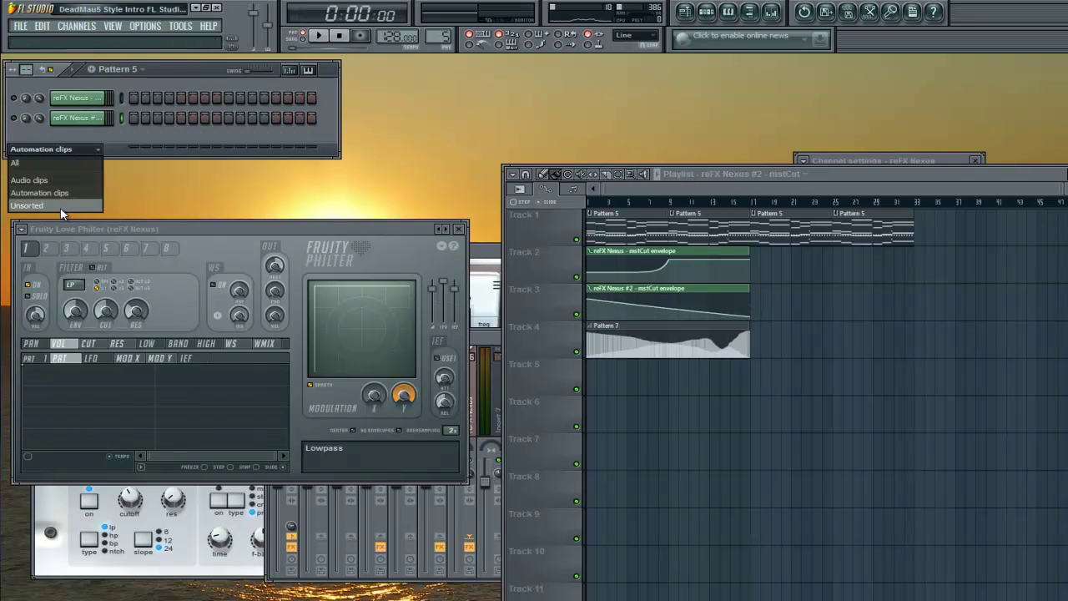
pyautogui.click(62, 205)
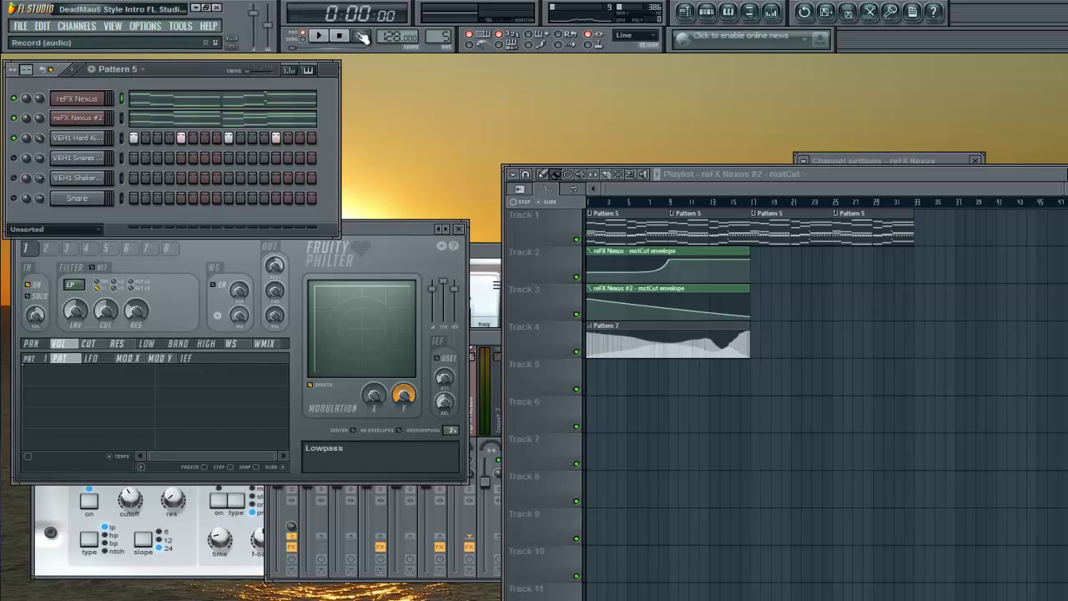
# Lower the Love Philter window and sweep its X/Y modulation point across the pad on Pattern 7.
pyautogui.moveTo(359, 223); pyautogui.dragTo(360, 255)
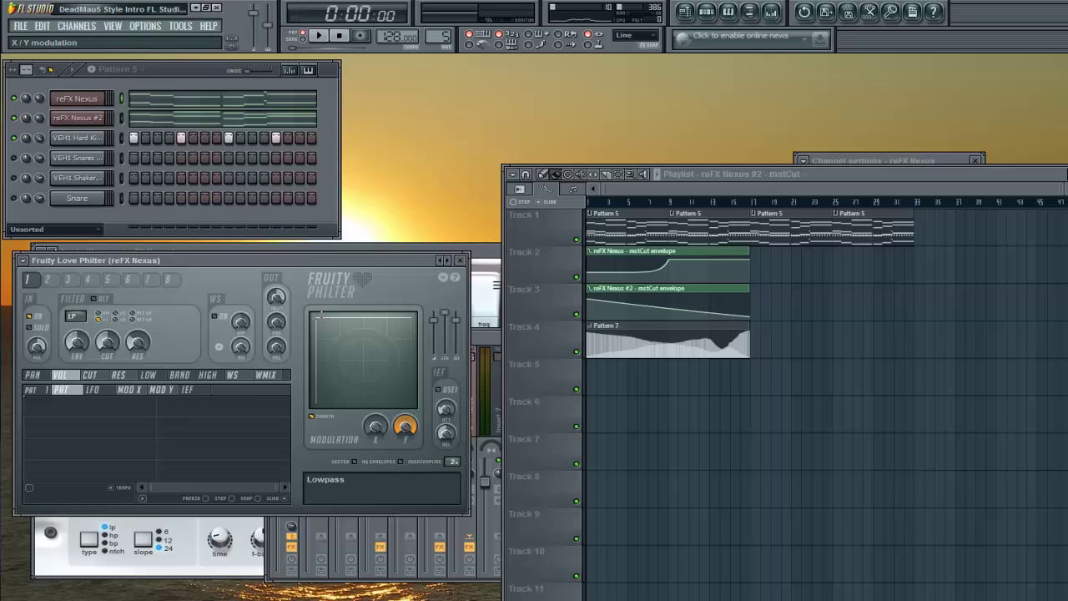
pyautogui.moveTo(361, 354); pyautogui.dragTo(543, 423)
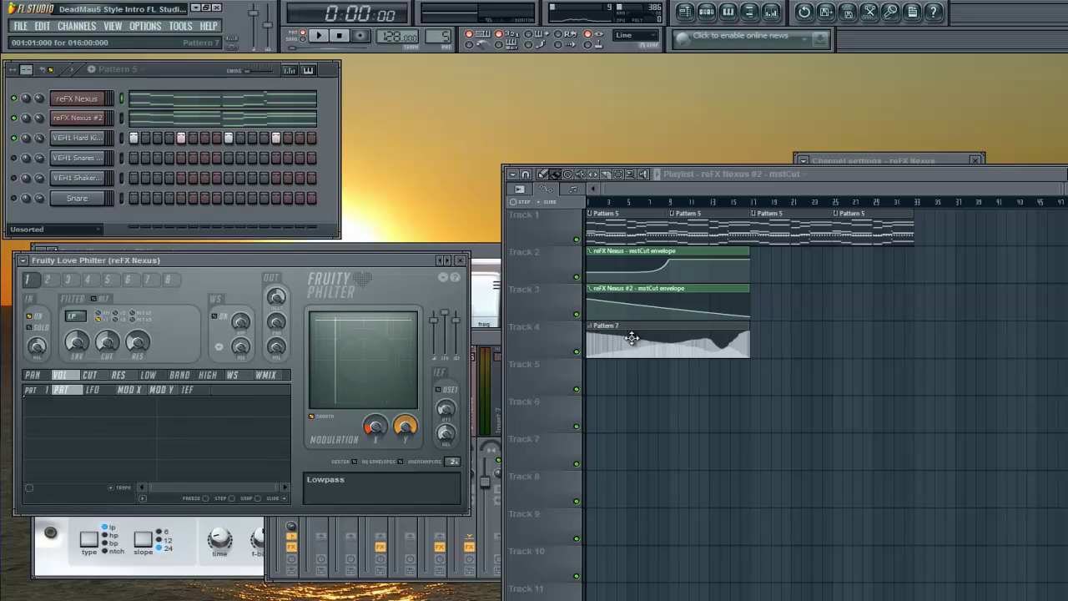
pyautogui.moveTo(442, 36); pyautogui.dragTo(442, 25)
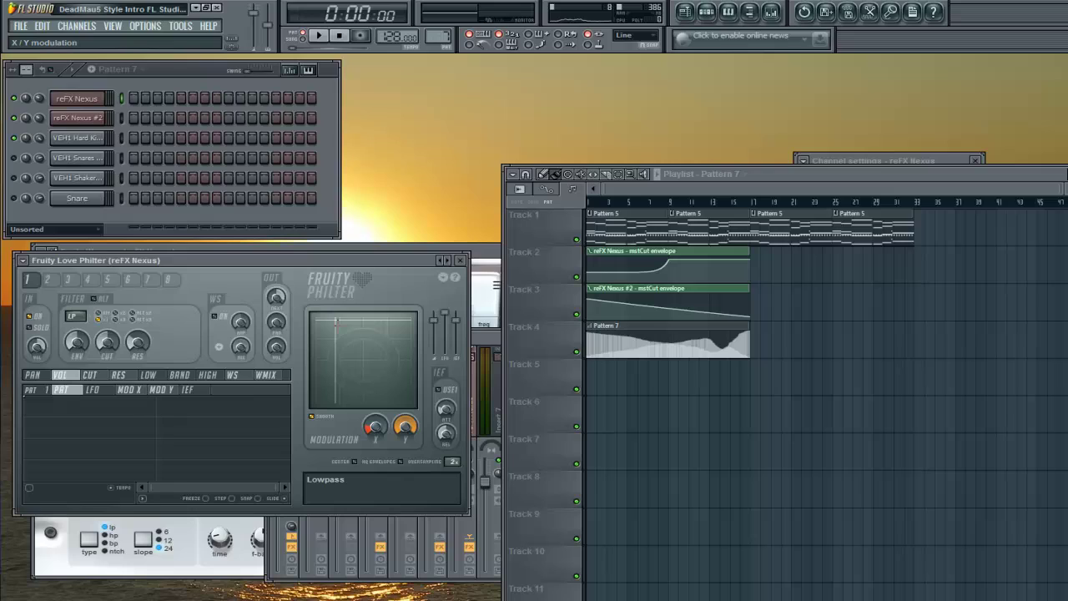
pyautogui.moveTo(333, 331)
pyautogui.mouseDown()
pyautogui.moveTo(326, 337)
pyautogui.moveTo(352, 325)
pyautogui.moveTo(330, 340)
pyautogui.mouseUp()
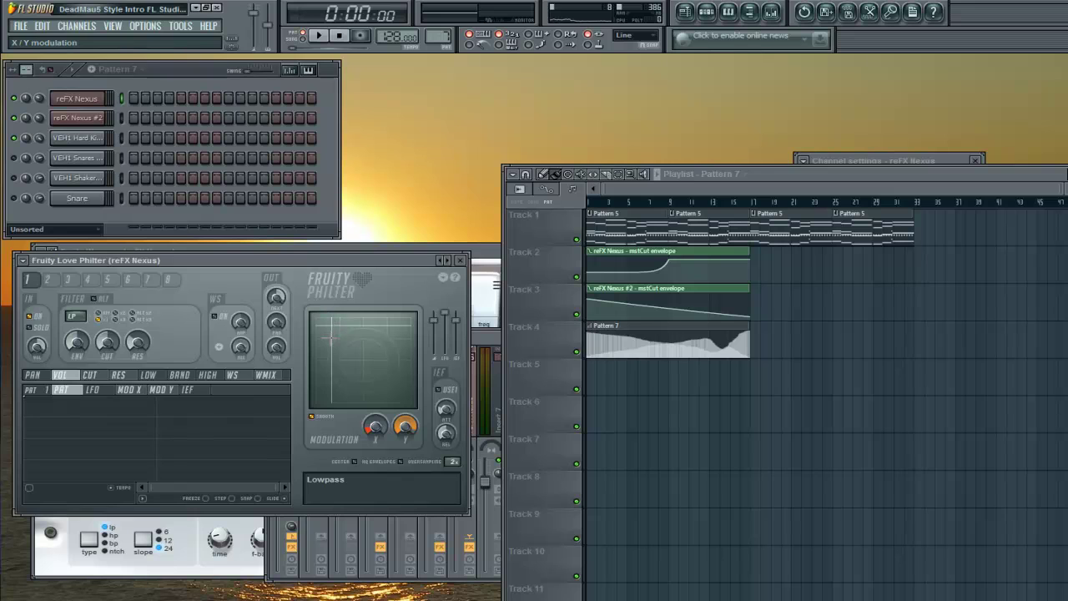
# Close the Love Philter, Mixer and reFX Nexus instrument windows.
pyautogui.click(460, 259)
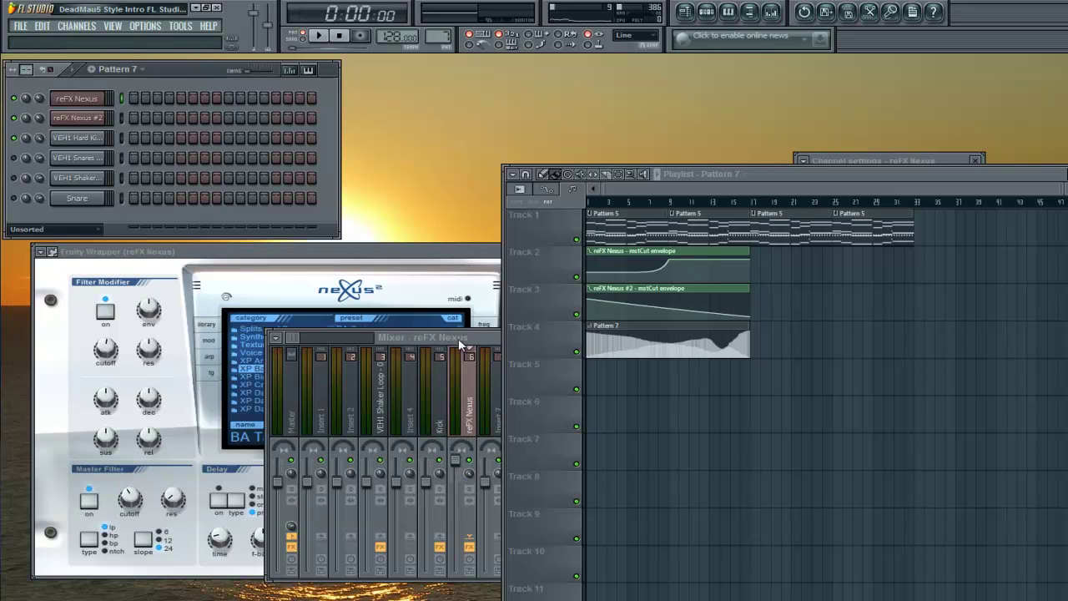
pyautogui.click(458, 338)
pyautogui.click(721, 367)
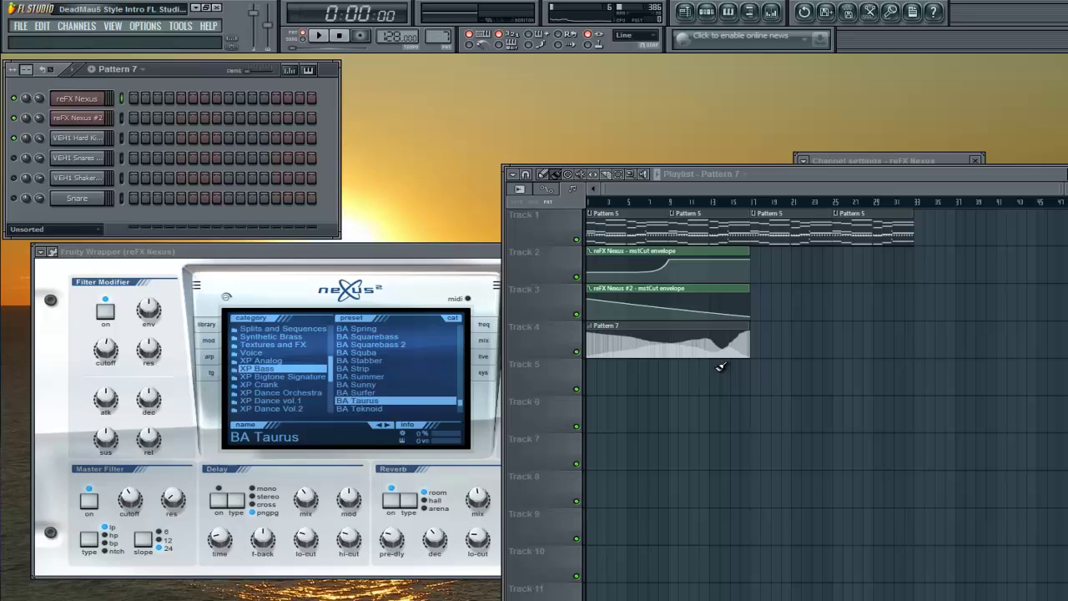
pyautogui.moveTo(484, 253); pyautogui.dragTo(472, 254)
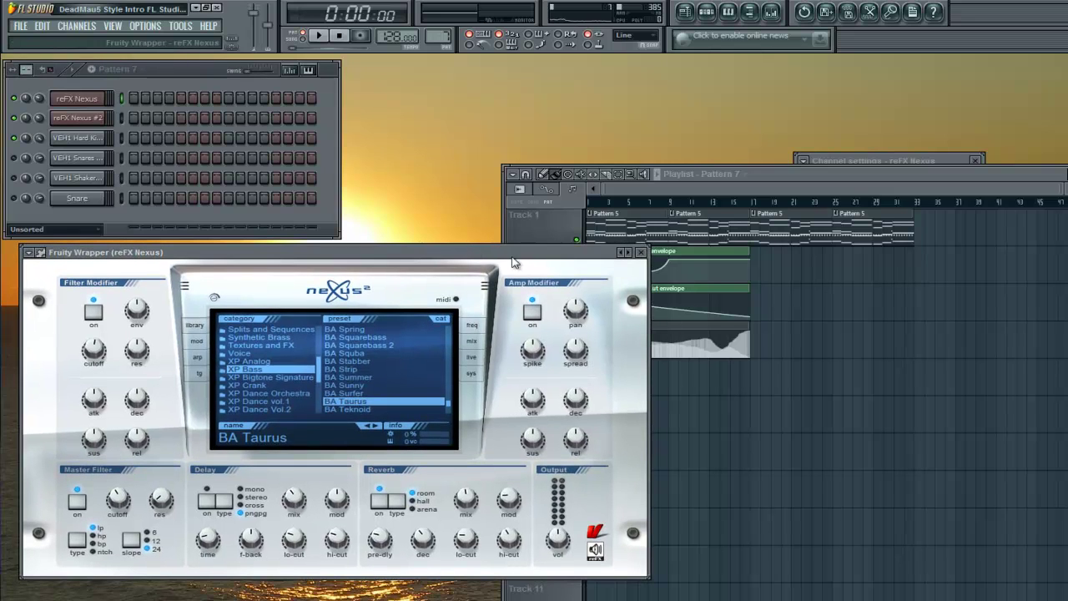
pyautogui.click(642, 253)
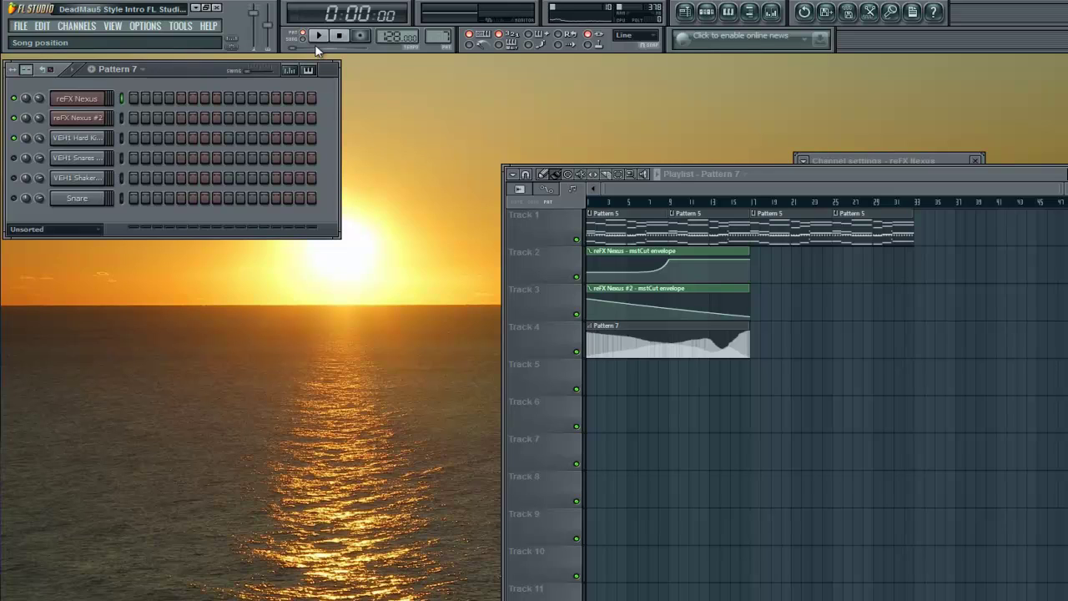
# Close the Nexus channel settings, switch playback to song mode, and select Pattern 5.
pyautogui.click(957, 162)
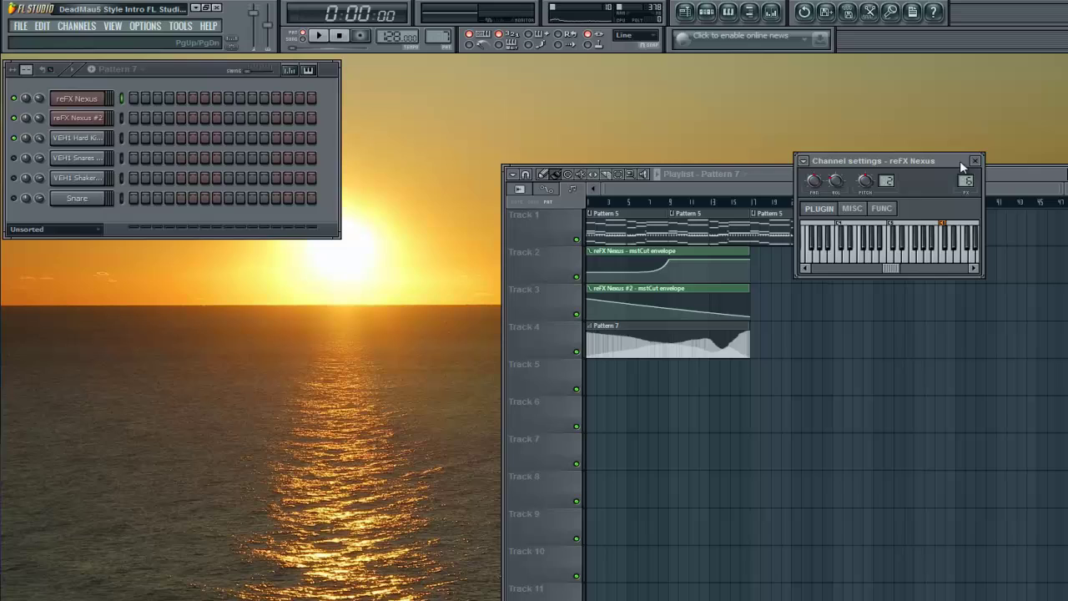
pyautogui.click(975, 160)
pyautogui.click(302, 40)
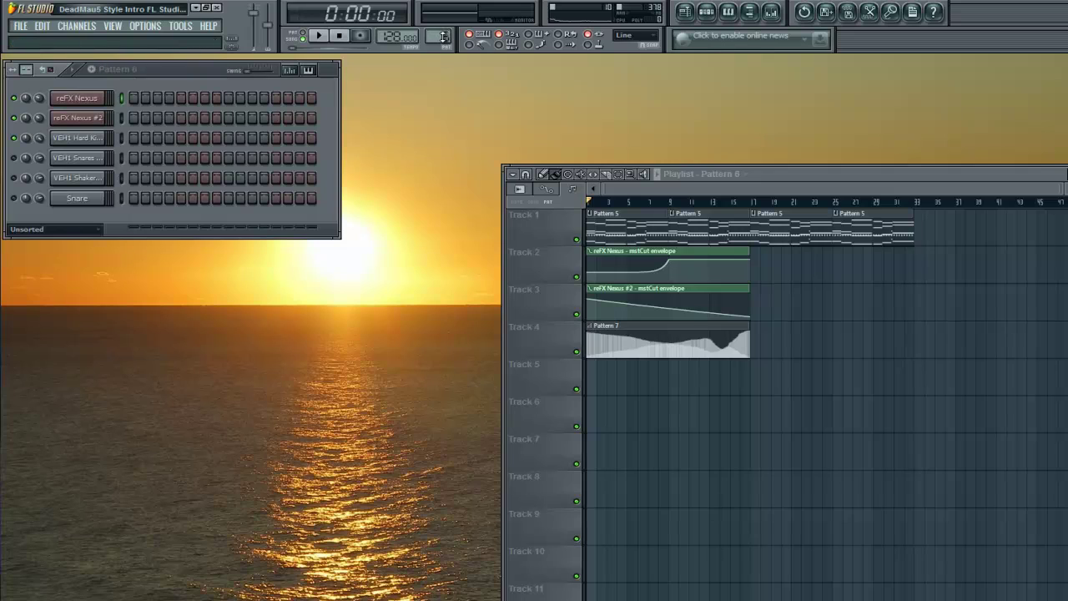
pyautogui.scroll(-2, 444, 36)
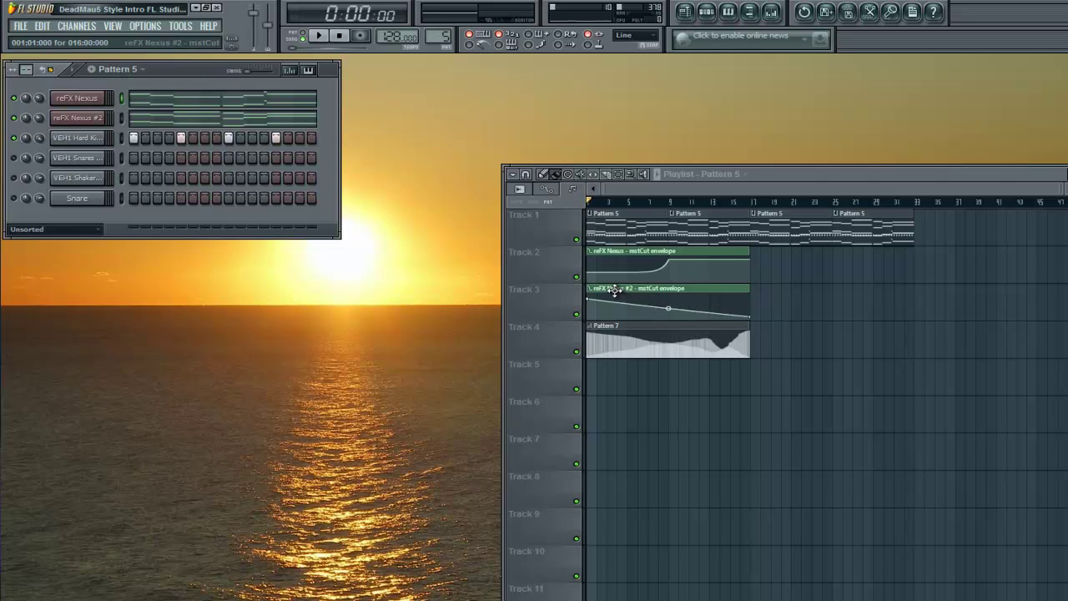
# Compare the reFX Nexus #2 and reFX Nexus instruments, close the wrapper, and start playback.
pyautogui.click(83, 118)
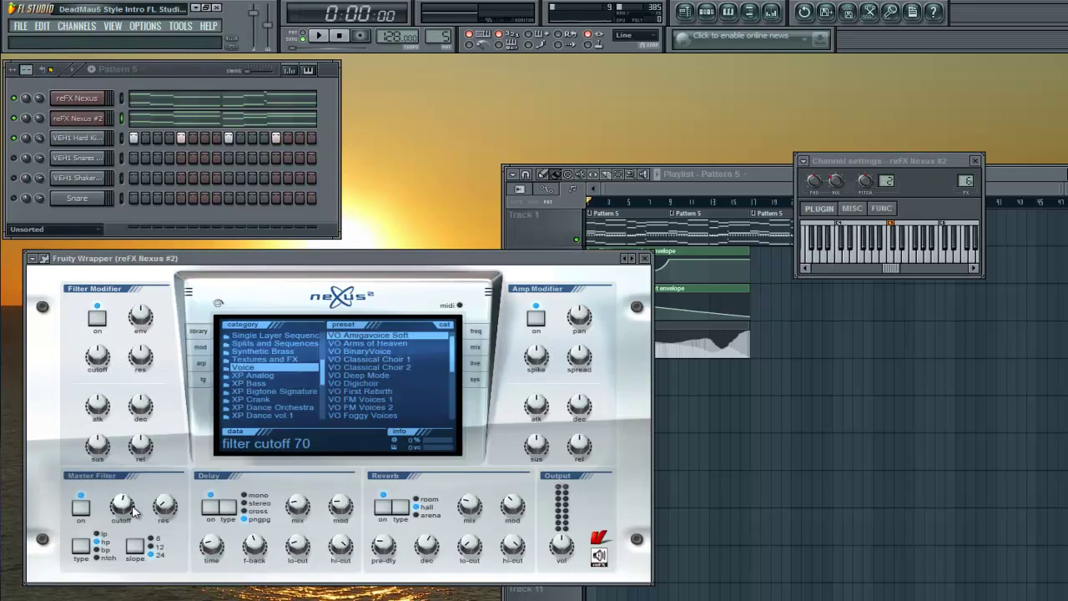
pyautogui.click(77, 98)
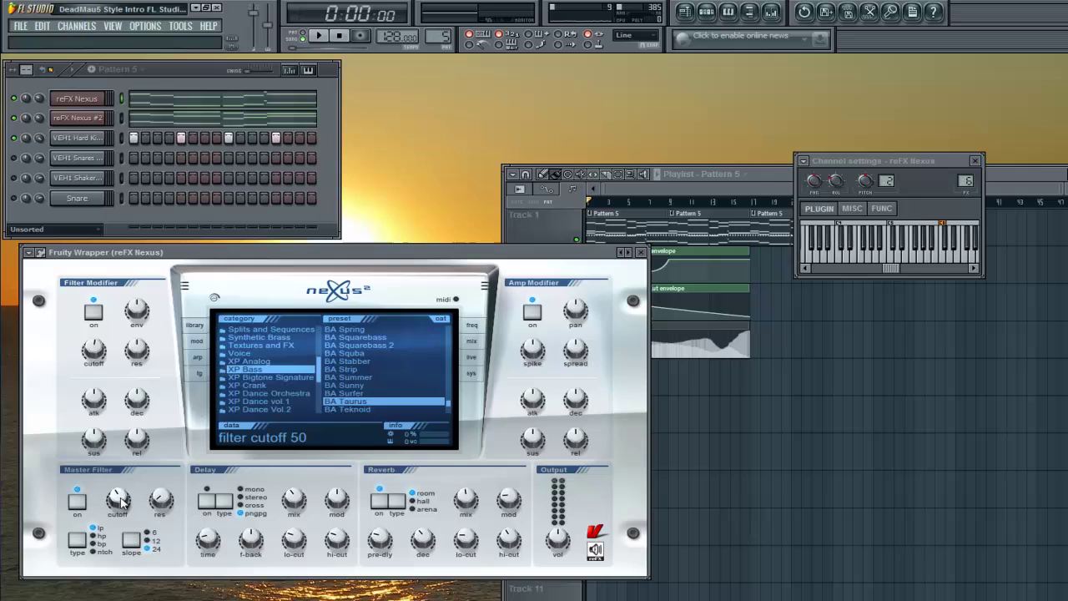
pyautogui.click(640, 251)
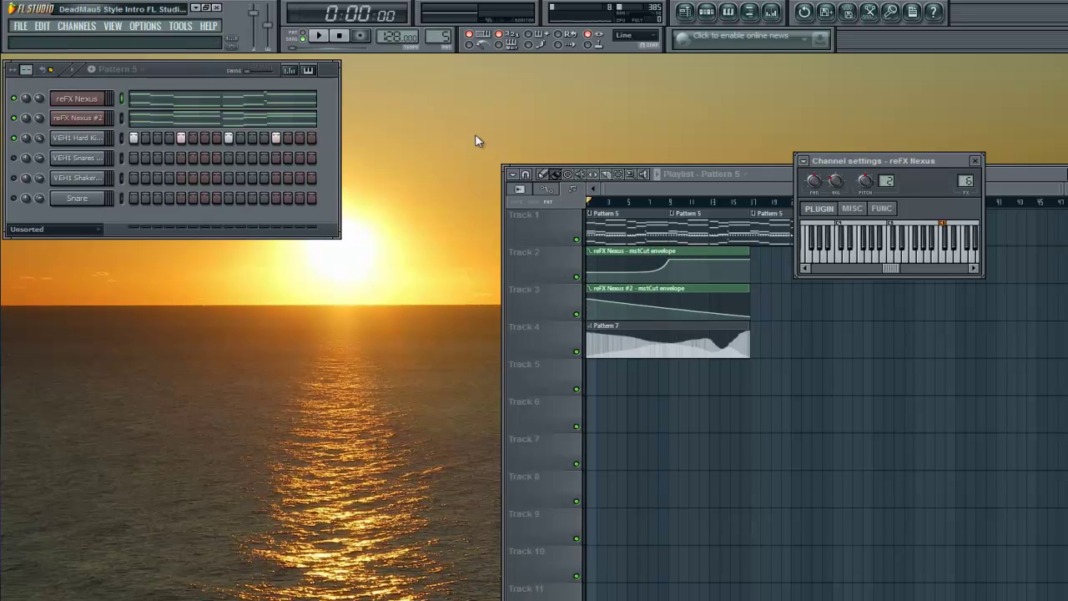
pyautogui.click(320, 38)
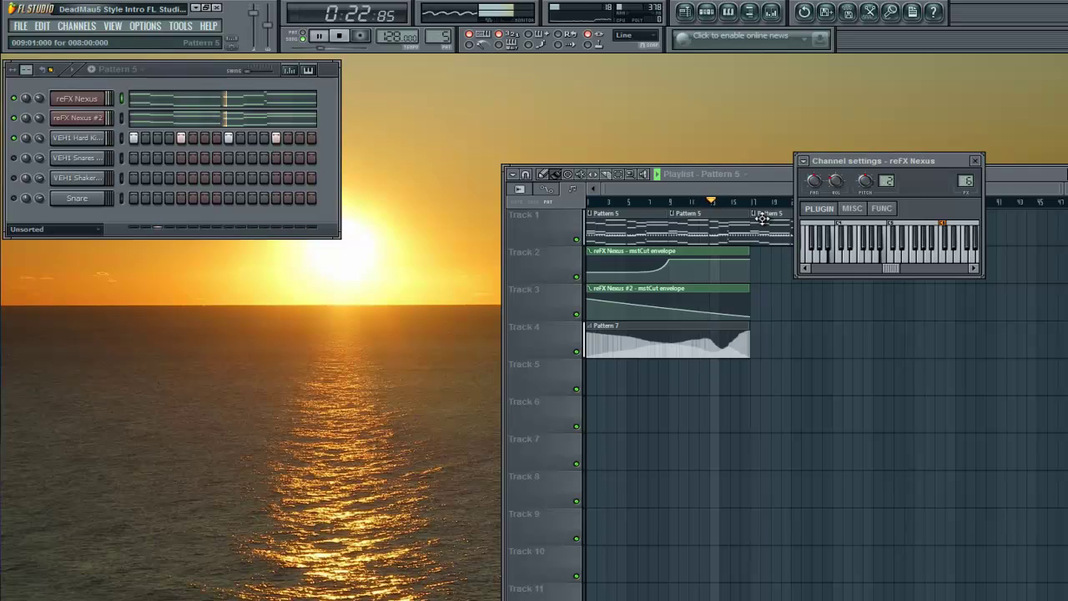
# Close the reFX Nexus channel settings window while the song keeps playing.
pyautogui.click(974, 160)
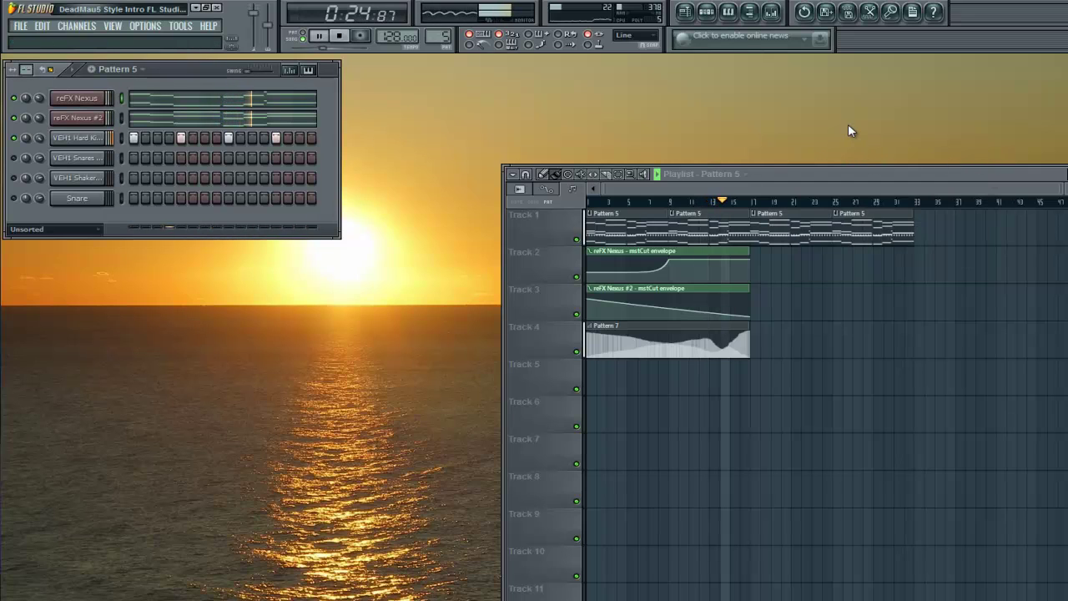
# Stop playback, select Pattern 1, and start it playing.
pyautogui.click(343, 37)
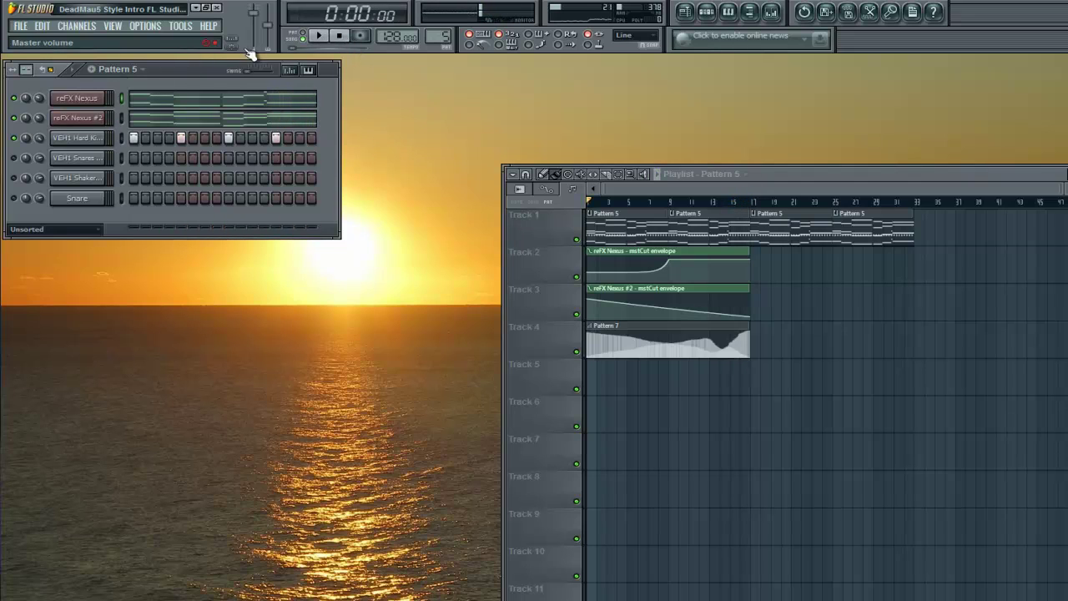
pyautogui.scroll(-3, 447, 43)
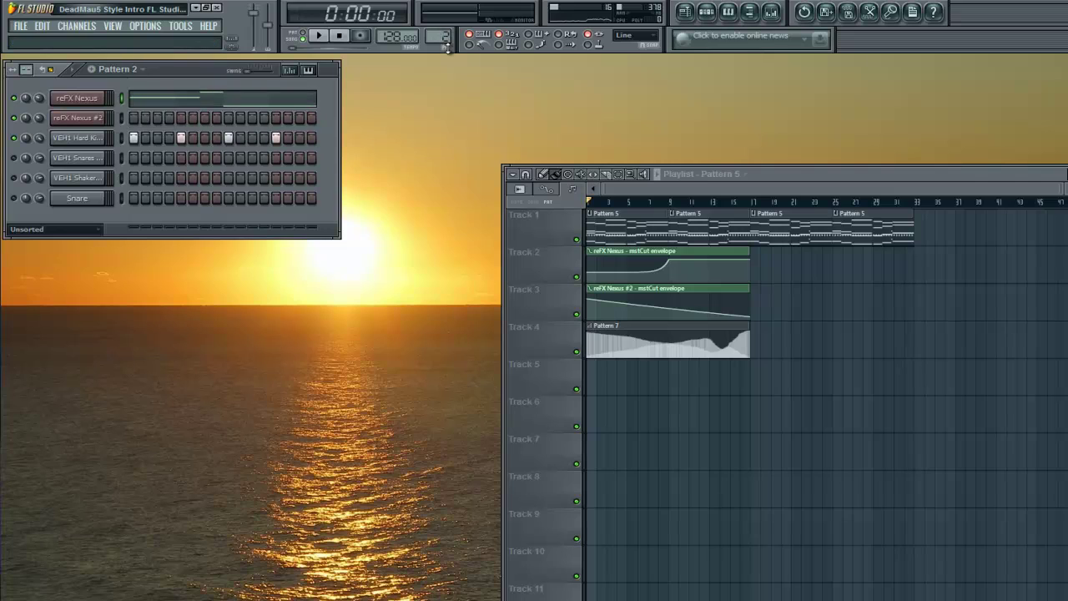
pyautogui.scroll(1, 446, 46)
pyautogui.click(319, 35)
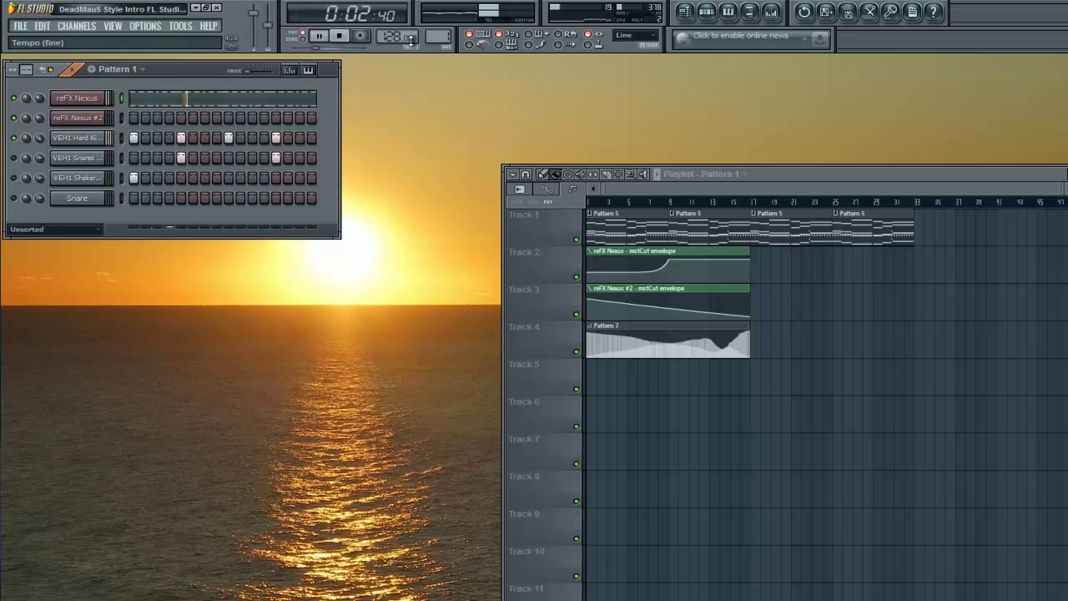
# Step through Patterns 2, 3 and 4 during playback, then stop on Pattern 4.
pyautogui.scroll(-1, 440, 35)
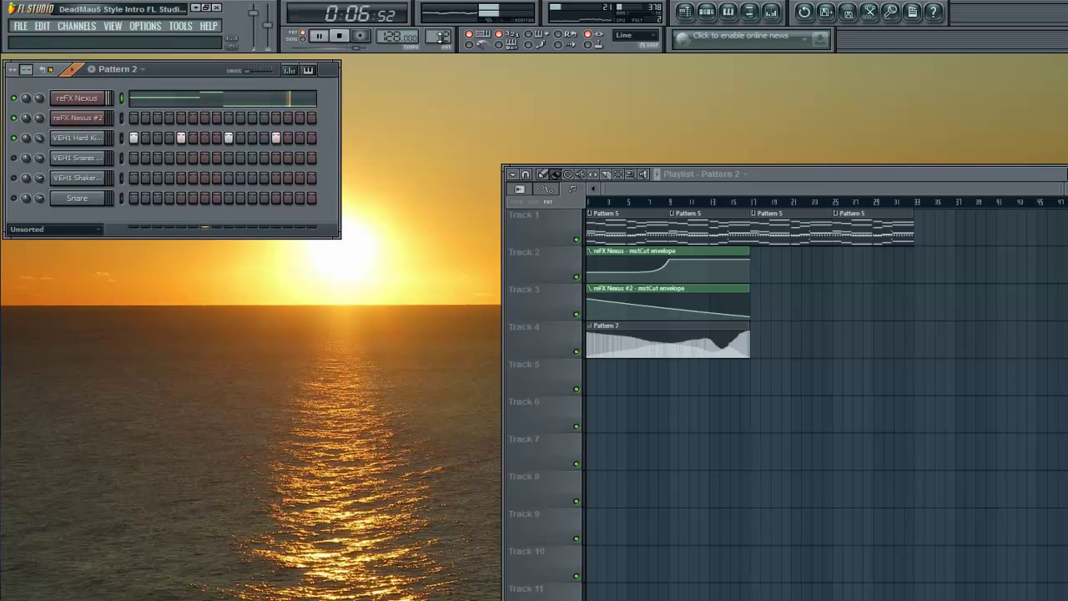
pyautogui.scroll(-1, 440, 35)
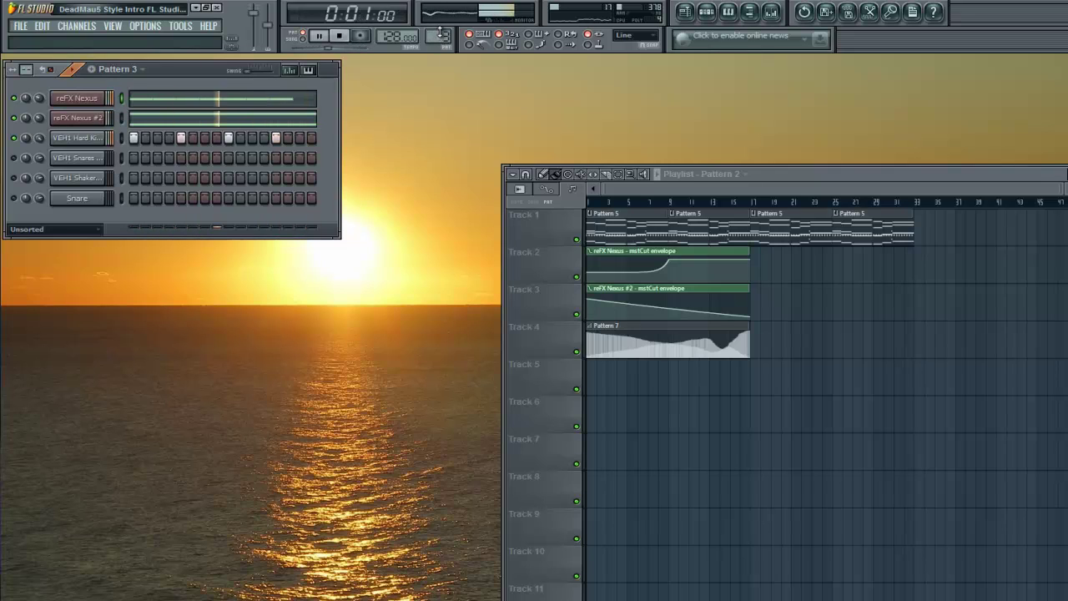
pyautogui.scroll(-1, 440, 30)
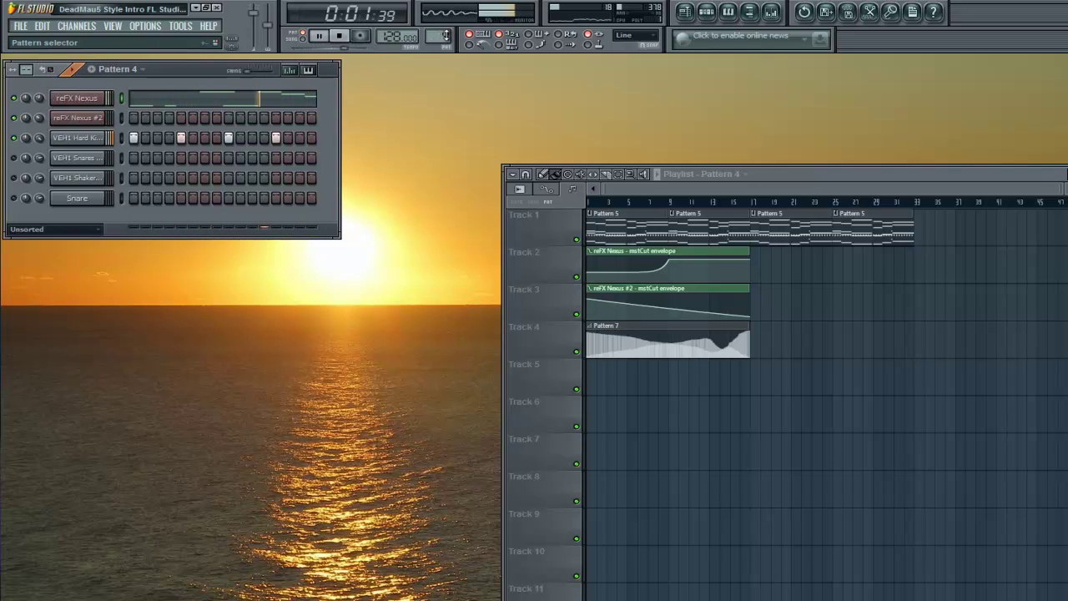
pyautogui.scroll(-1, 440, 33)
pyautogui.scroll(-1, 442, 32)
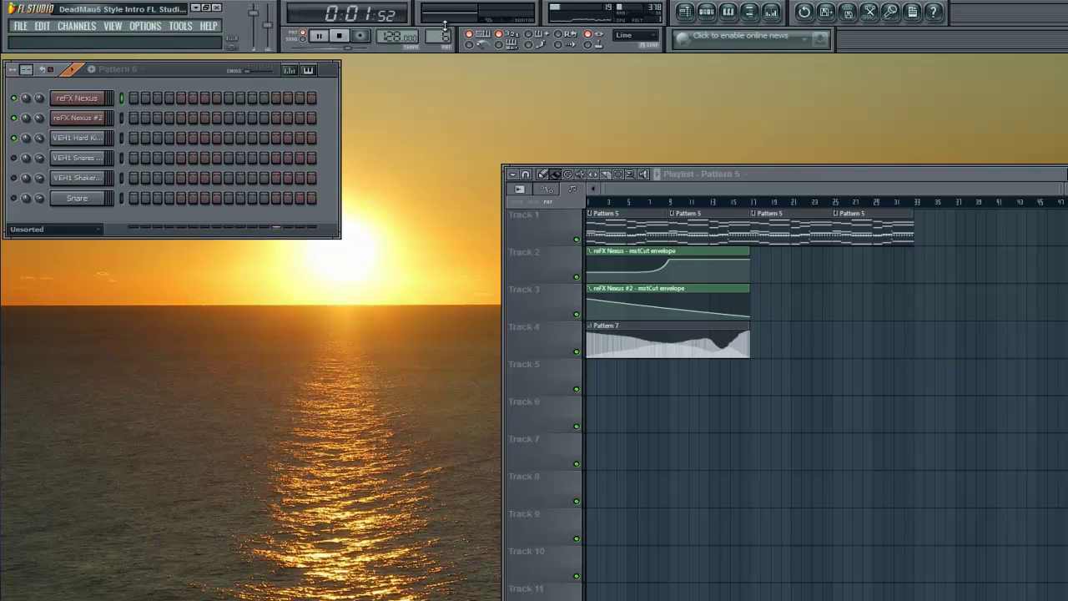
pyautogui.scroll(3, 442, 33)
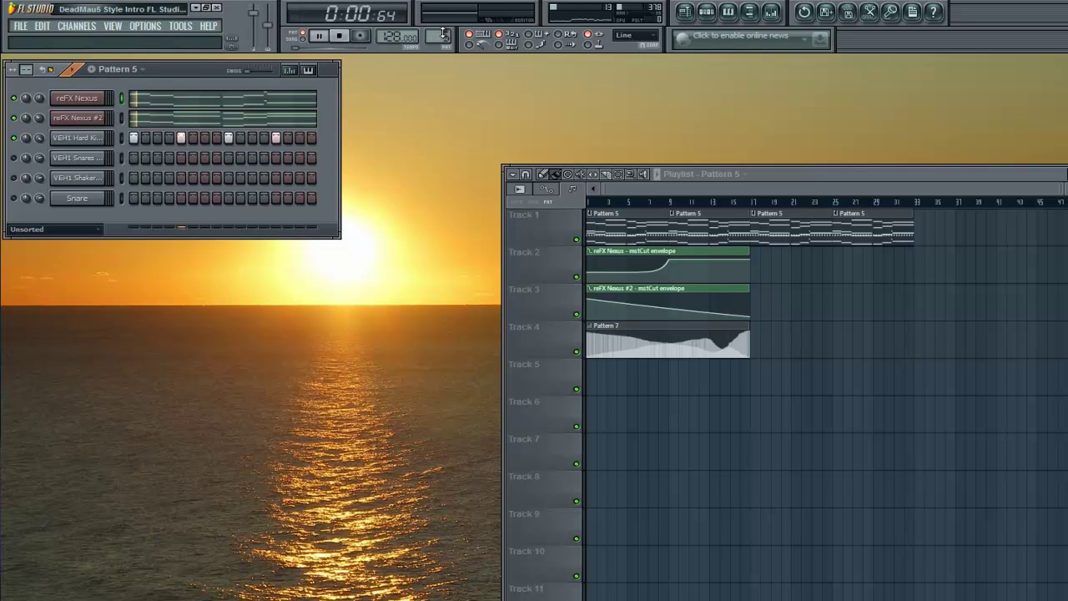
pyautogui.click(342, 36)
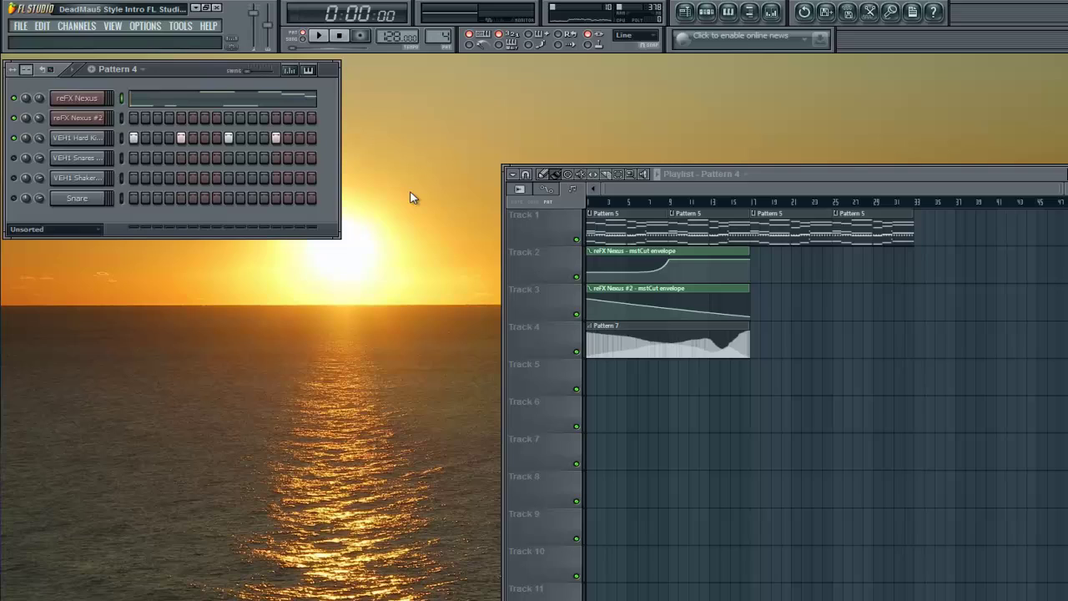